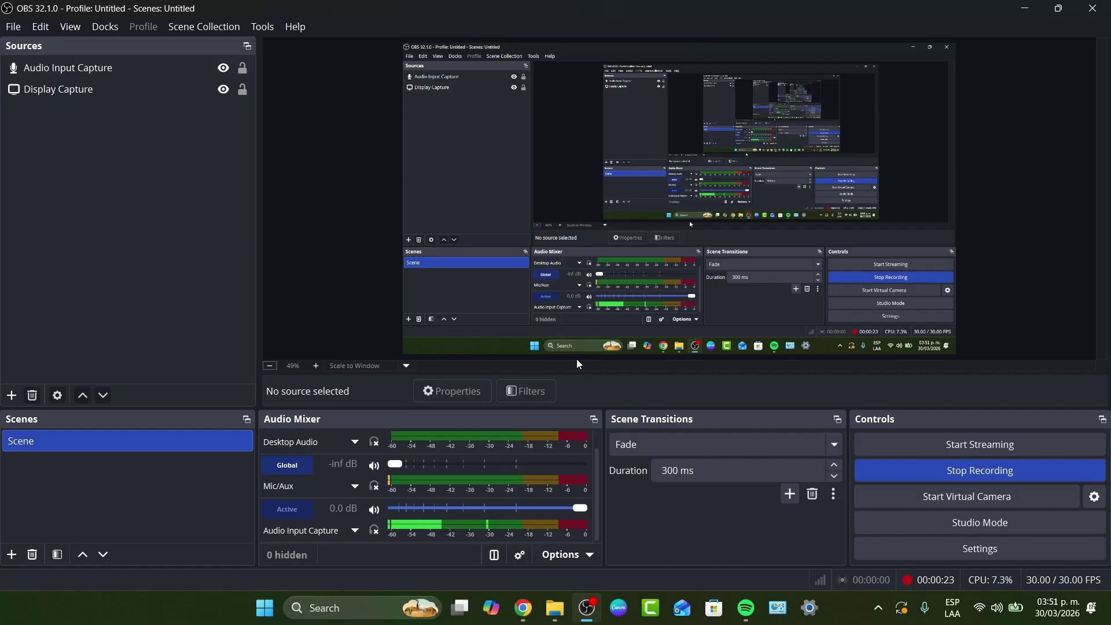
- Open a new maximized Chrome window and search Google for "obs multiple rtmp outputs plugin"
right_click(524, 608)
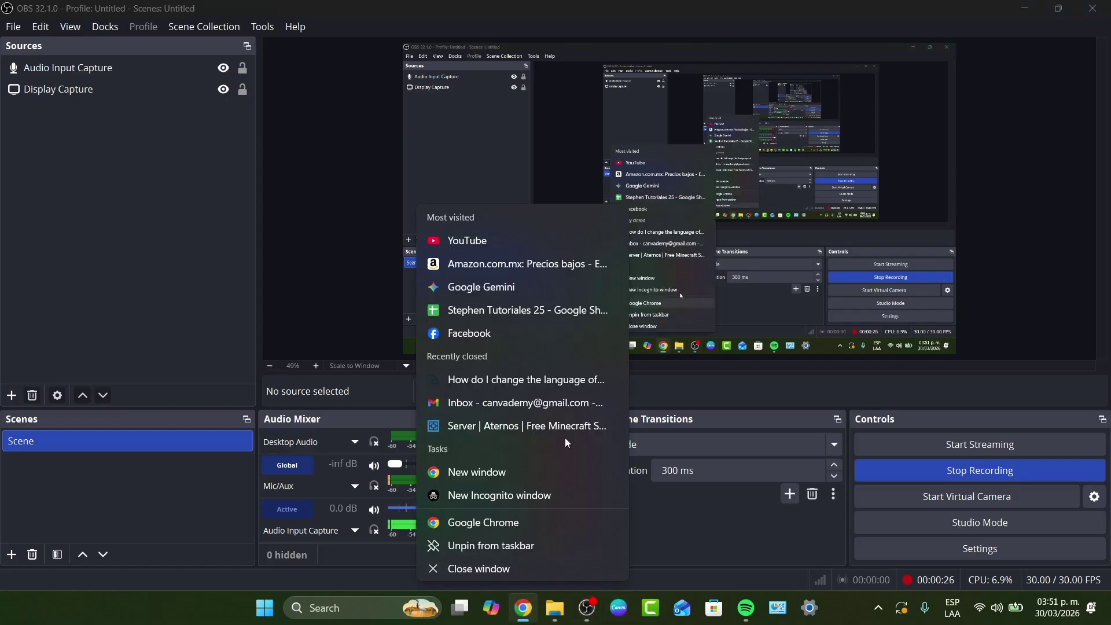
click(538, 476)
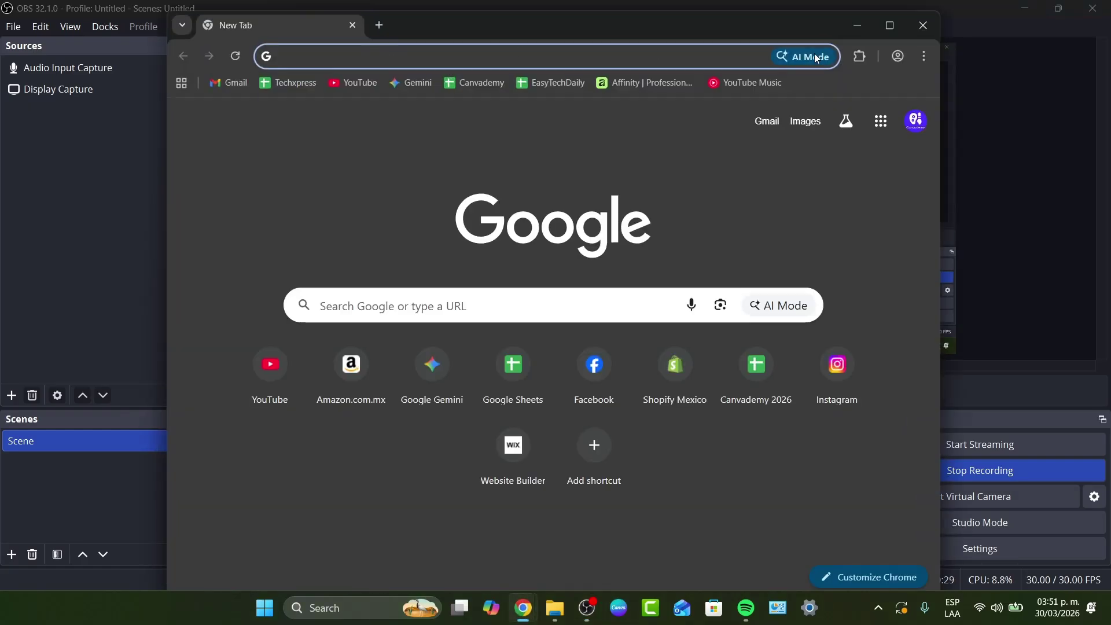
click(889, 25)
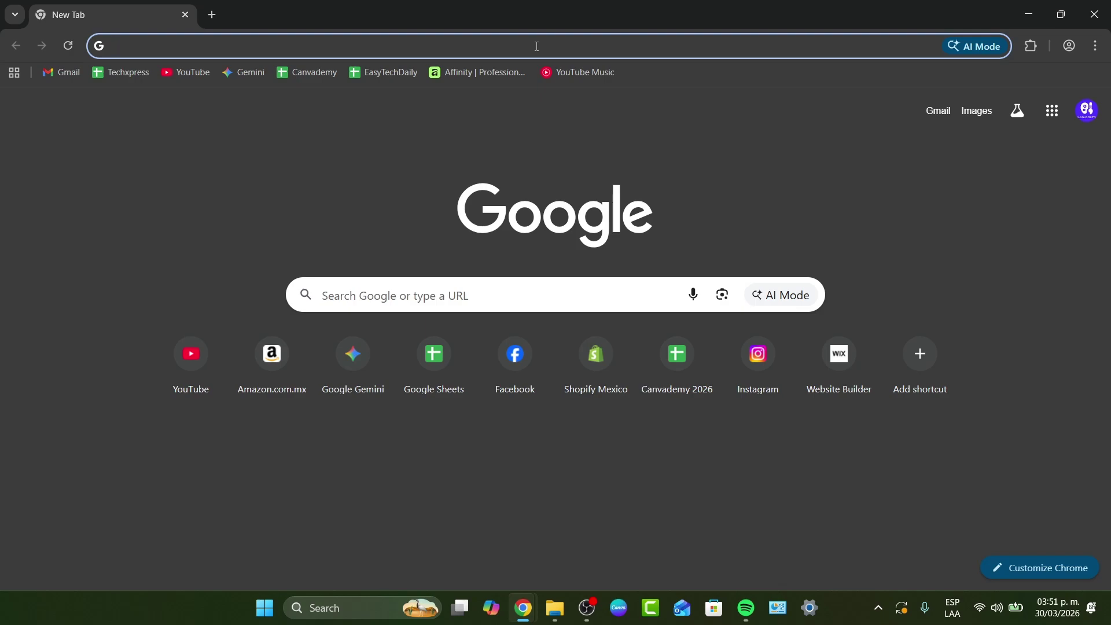
text(OBS multim)
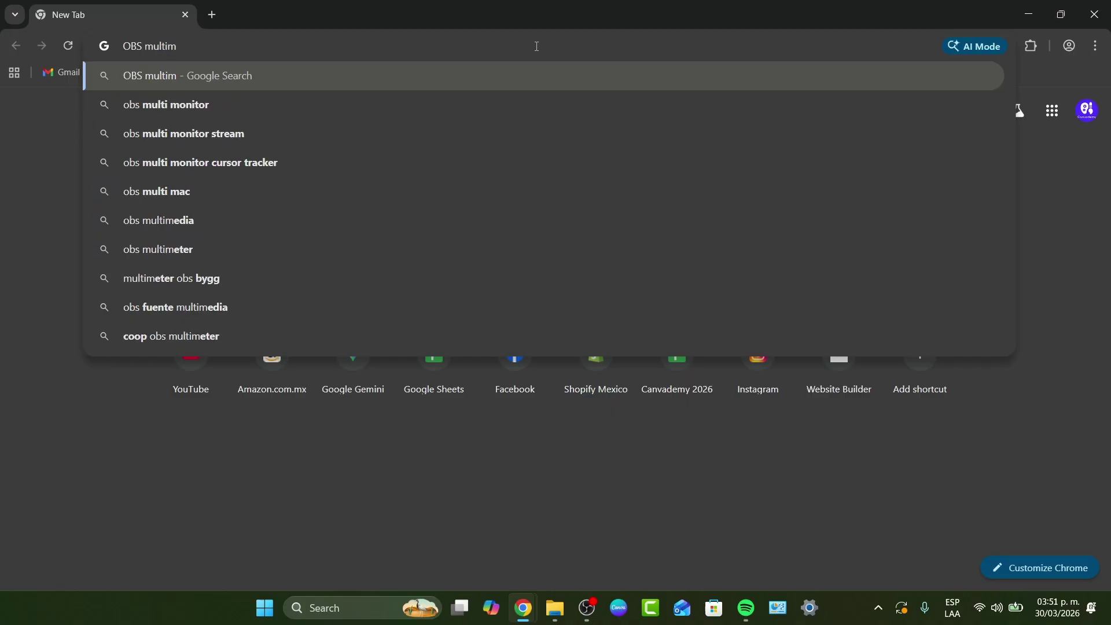
key(BackSpace)
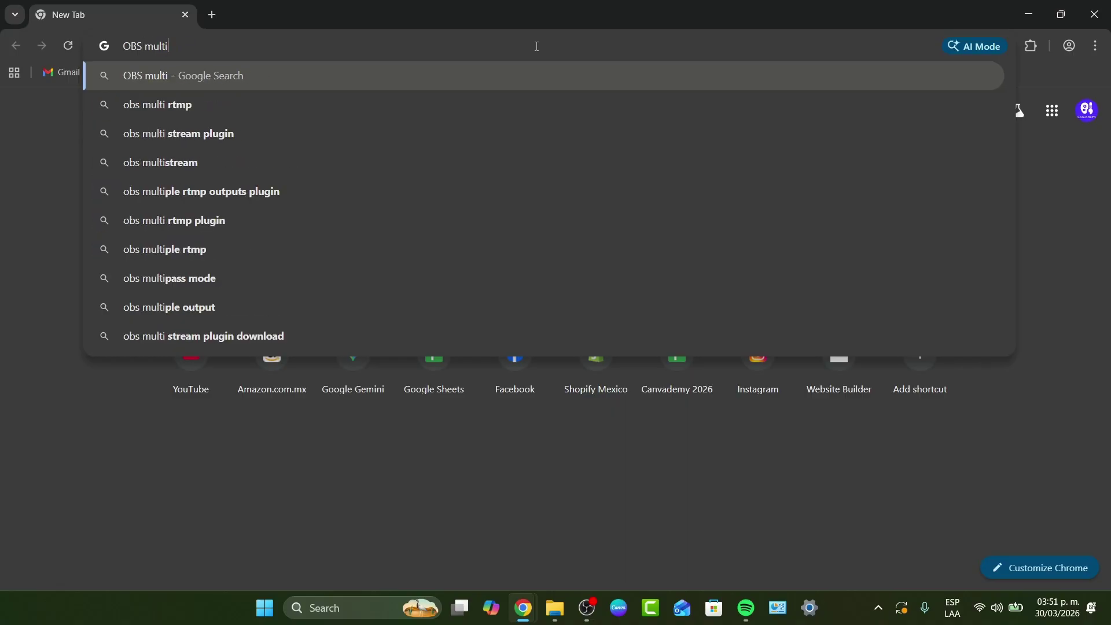
text(p)
click(311, 98)
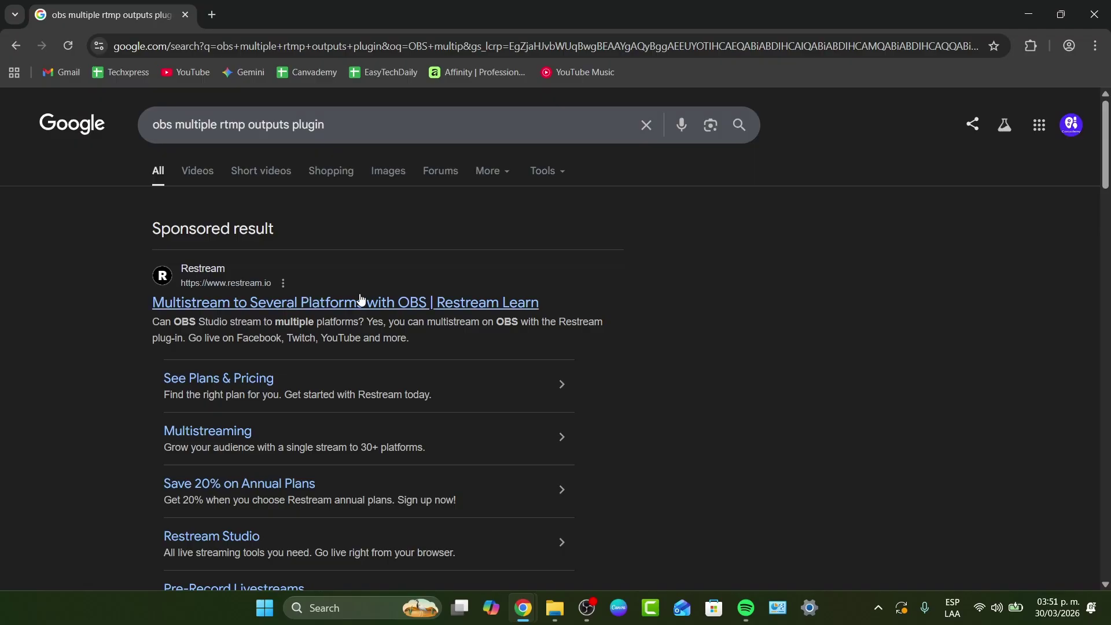
- Open the Multiple RTMP outputs plugin resource page on the OBS forum through the plugin issue thread and go to its download page
scroll(360, 300, down, 15)
scroll(372, 292, down, 3)
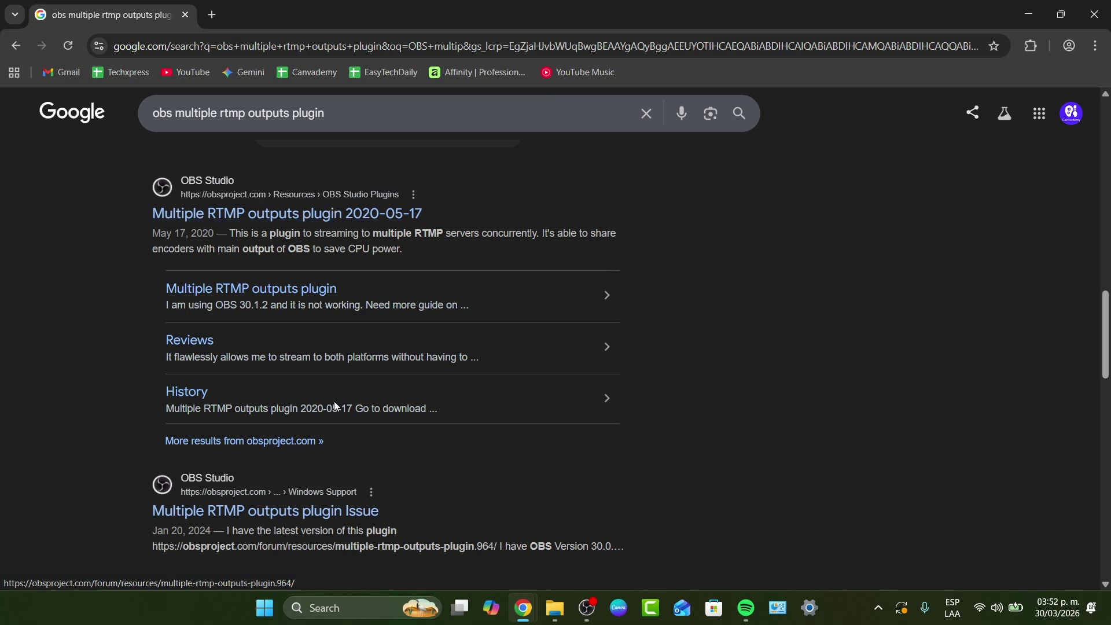
click(301, 510)
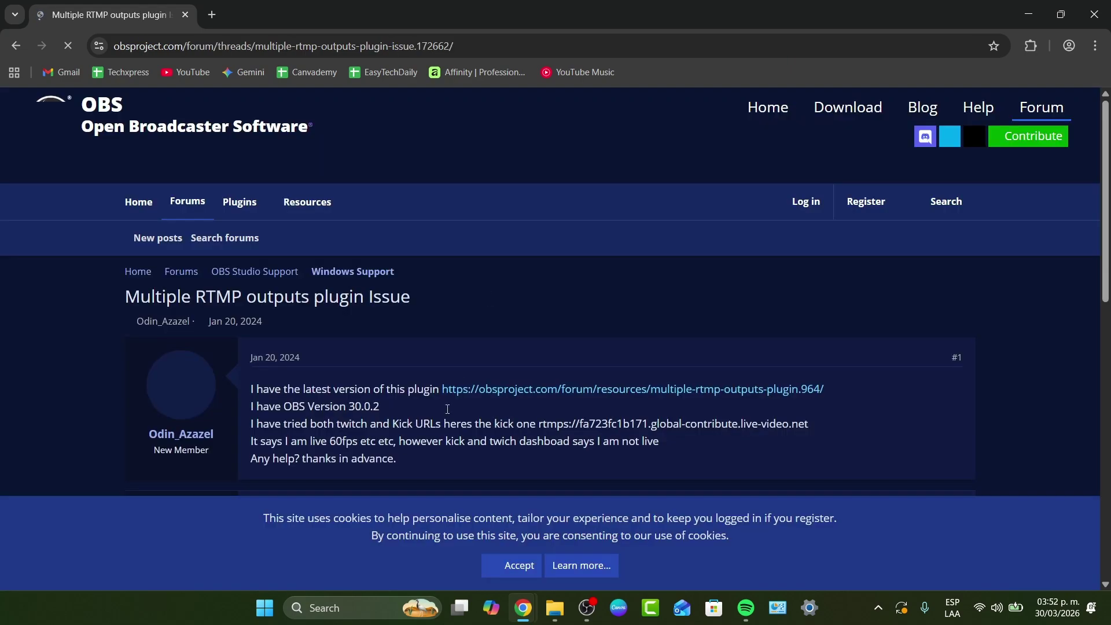
click(570, 390)
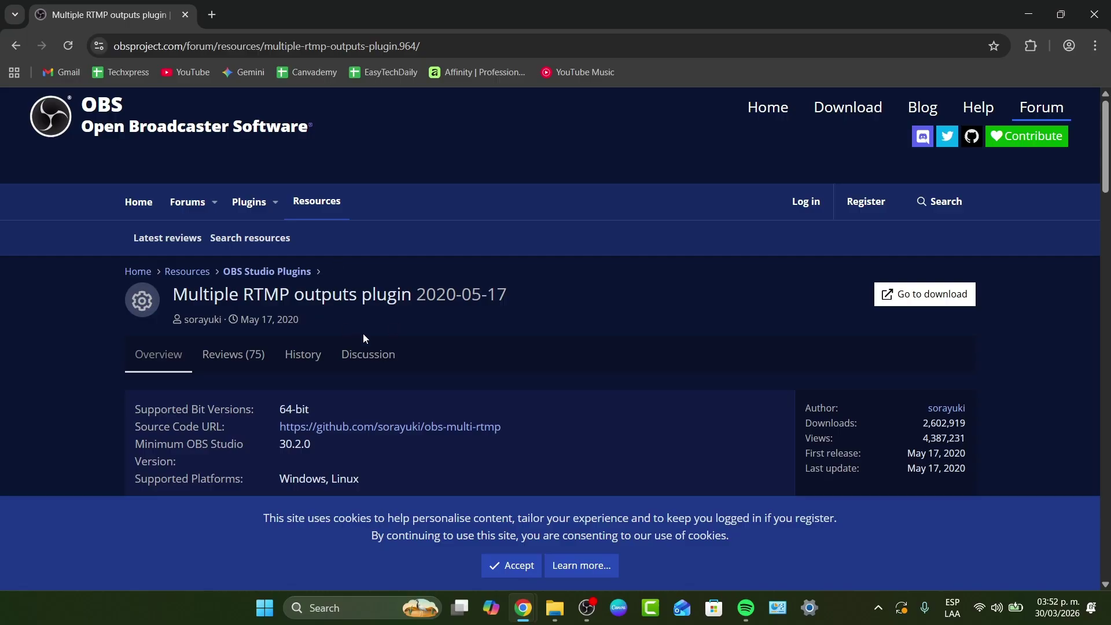
click(921, 294)
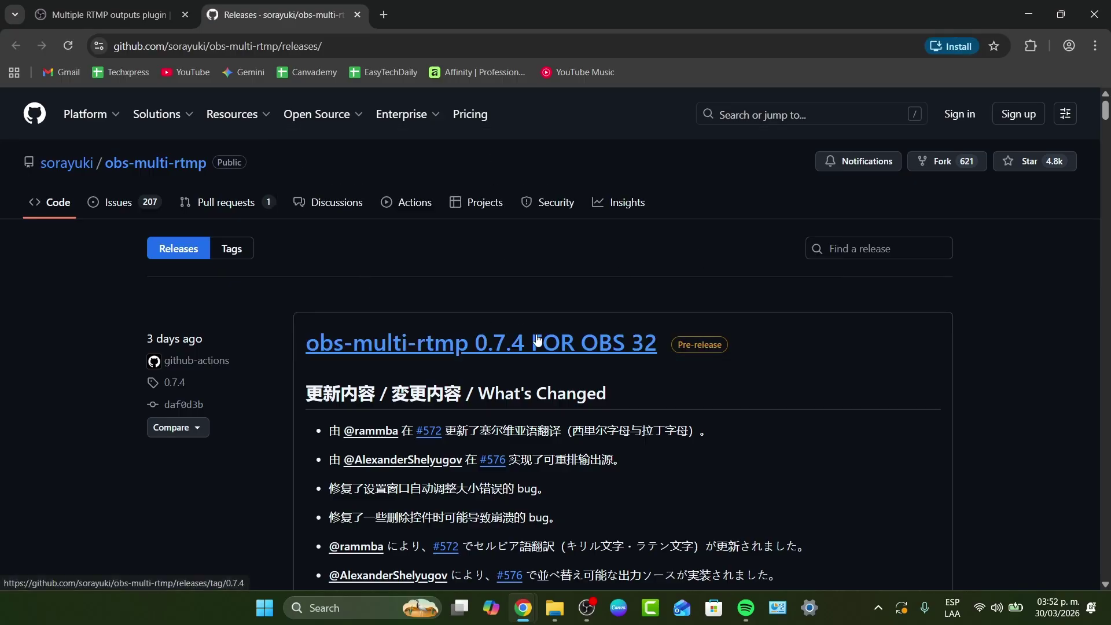
- Download the Windows x64 installer, the Windows x64 zip and the tar.gz source code from the obs-multi-rtmp 0.7.3.2 release for OBS 32
scroll(532, 337, down, 12)
scroll(534, 336, down, 4)
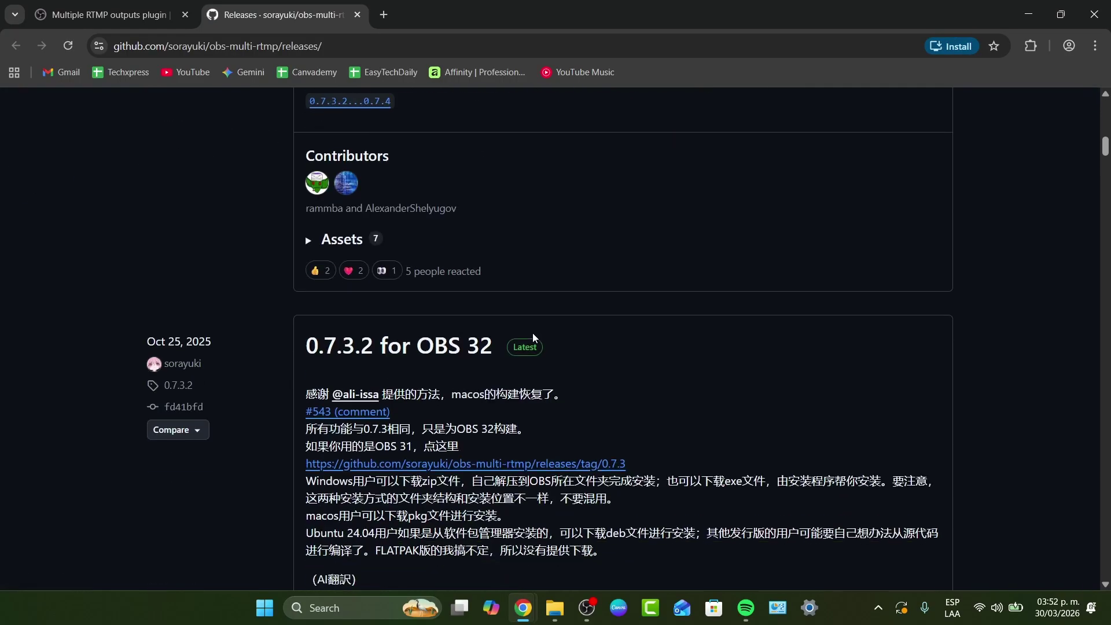
scroll(533, 336, up, 16)
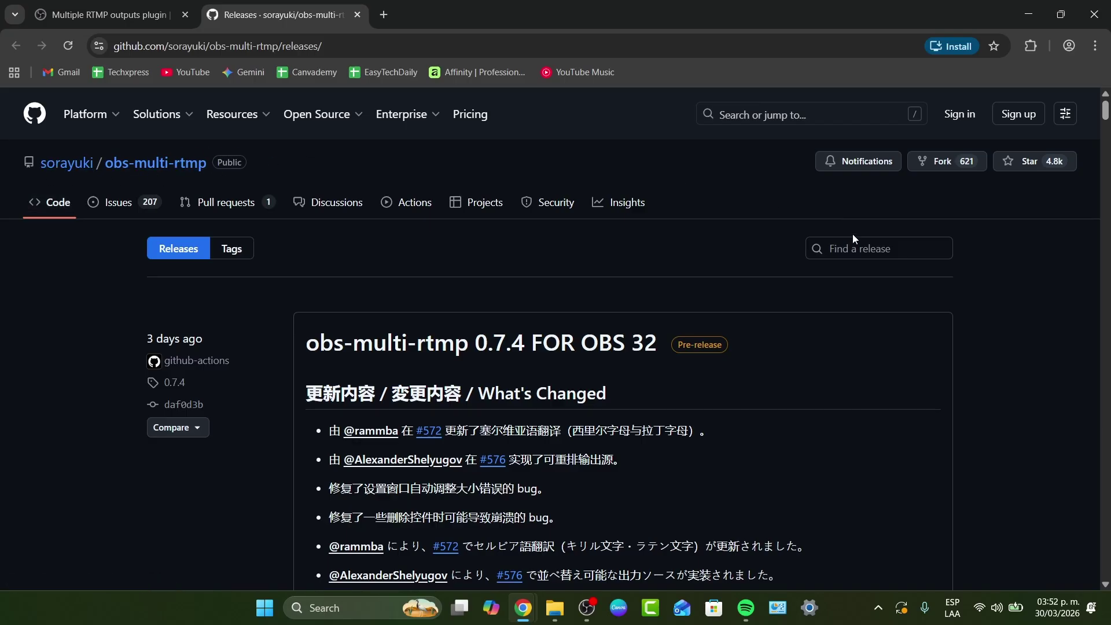
scroll(787, 306, down, 5)
scroll(766, 309, down, 5)
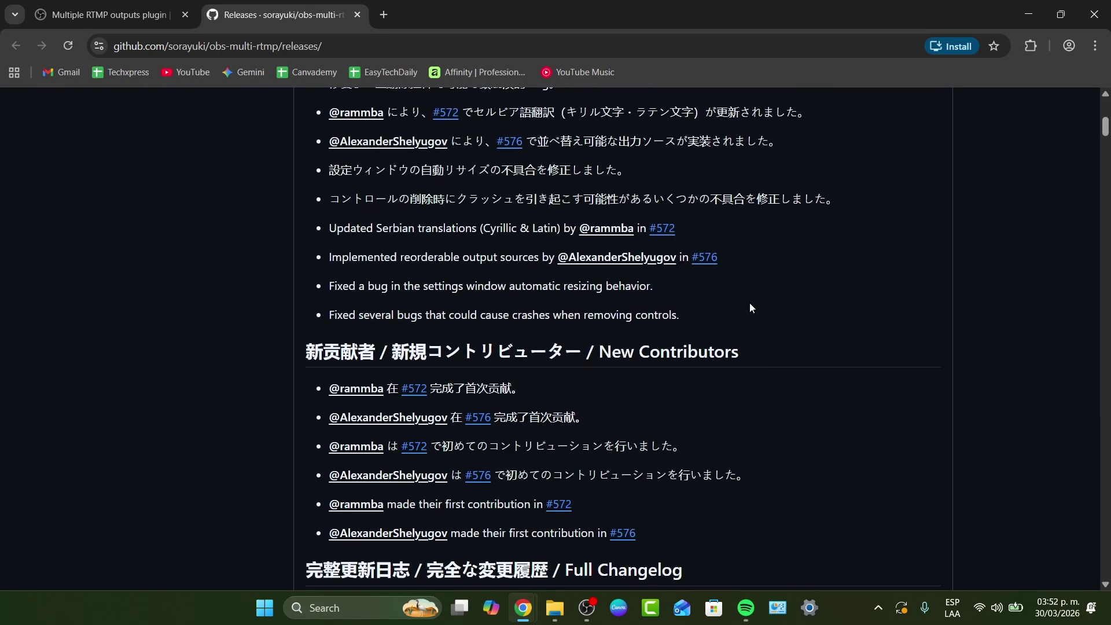
scroll(744, 319, down, 15)
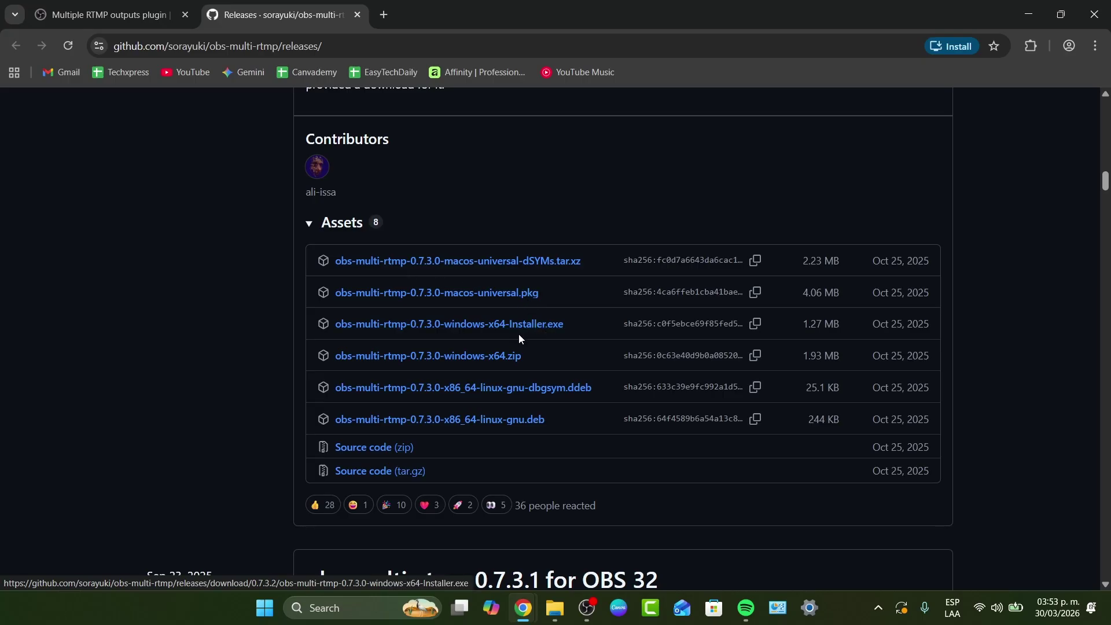
click(550, 328)
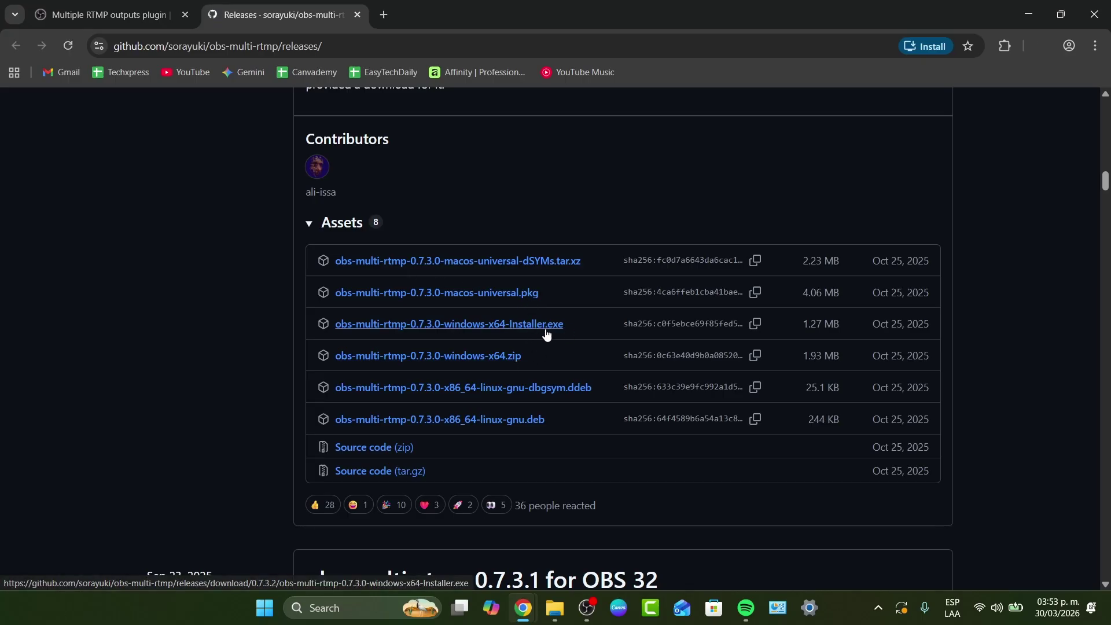
click(512, 360)
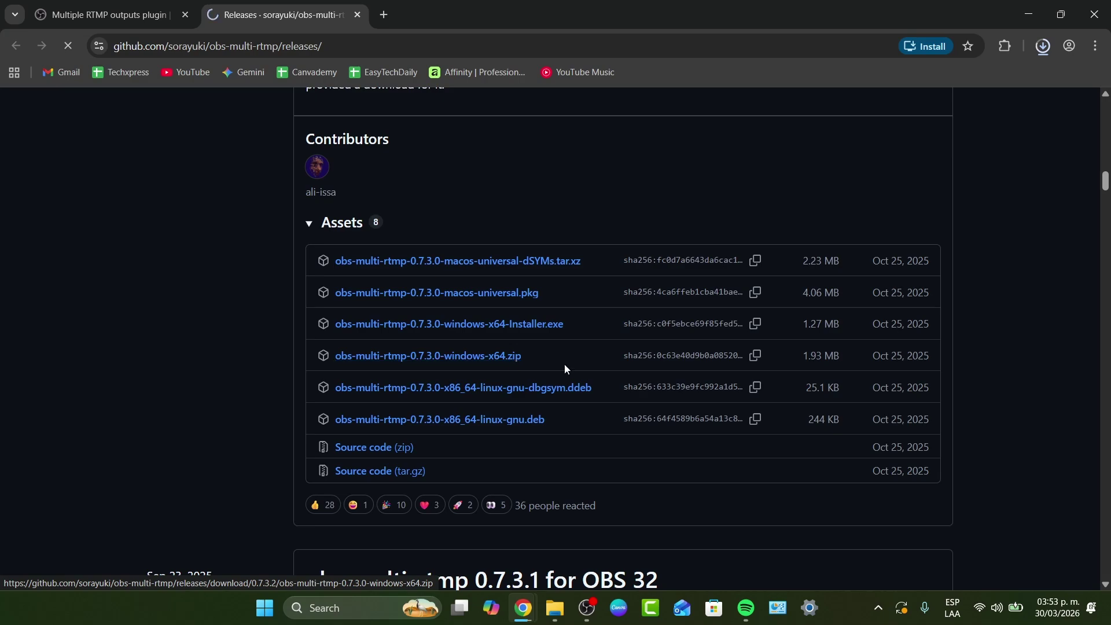
click(385, 448)
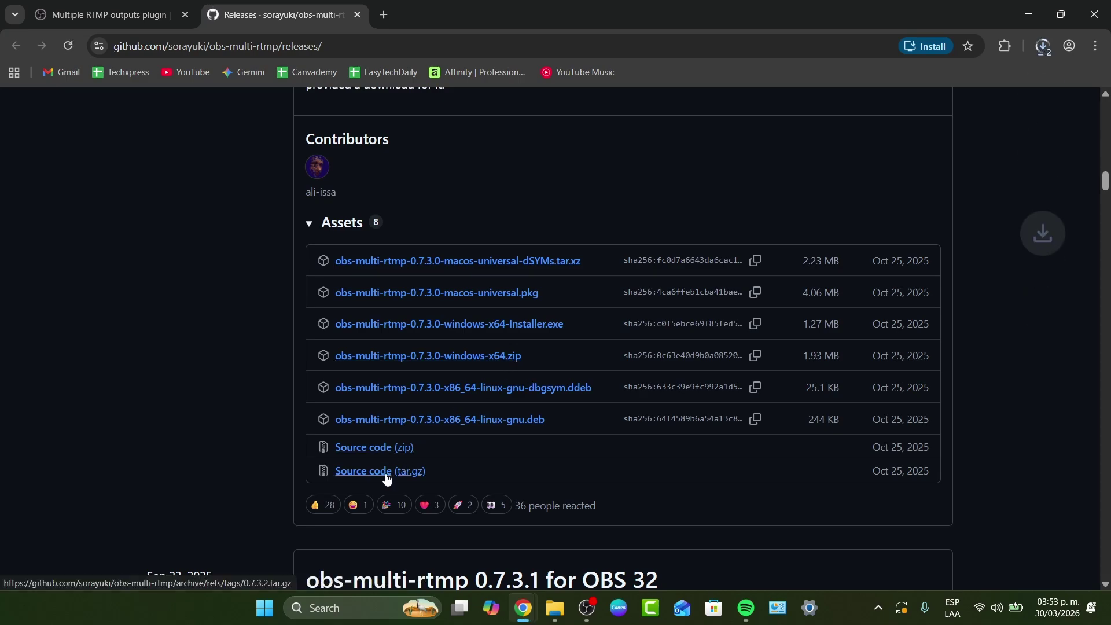
- Run the downloaded obs-multi-rtmp Windows installer and install the plugin into C:\ProgramData\obs-studio\plugins
click(1049, 49)
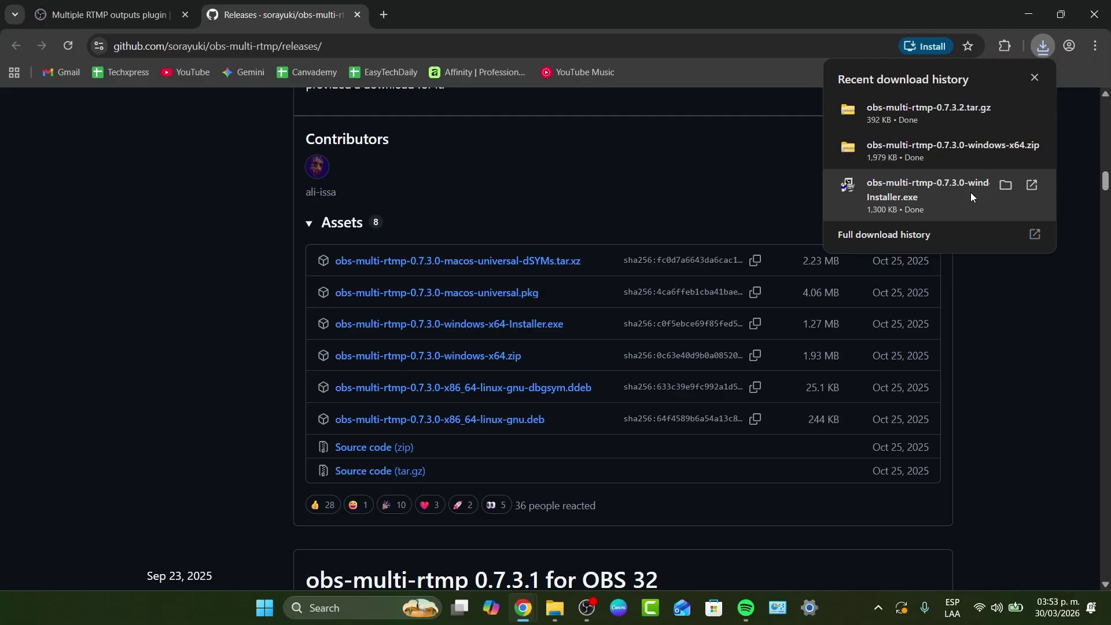
click(971, 192)
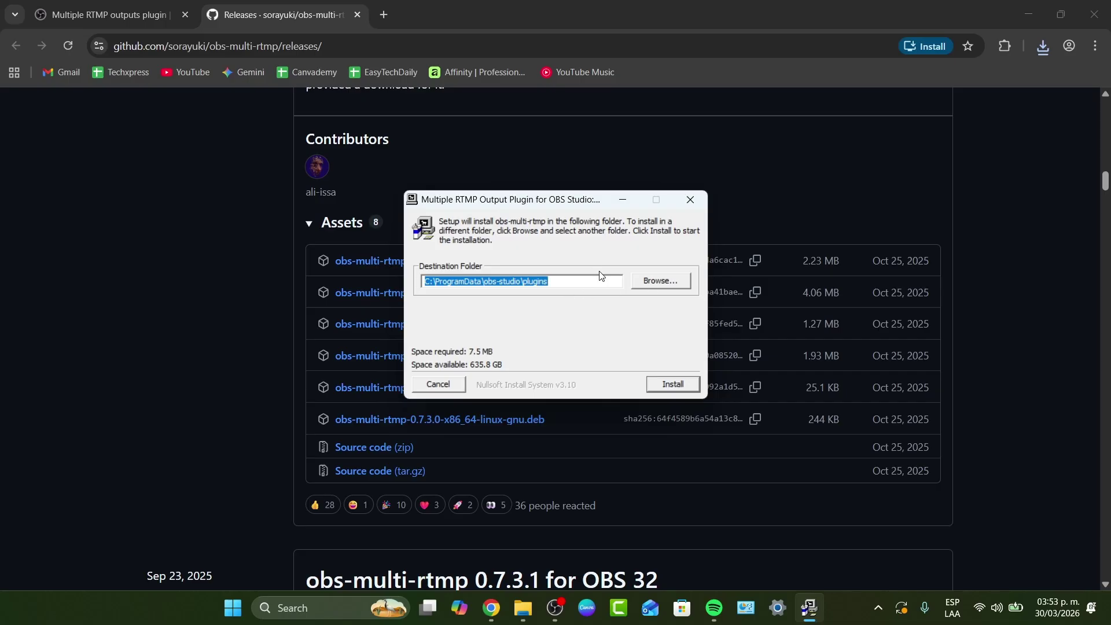
click(673, 385)
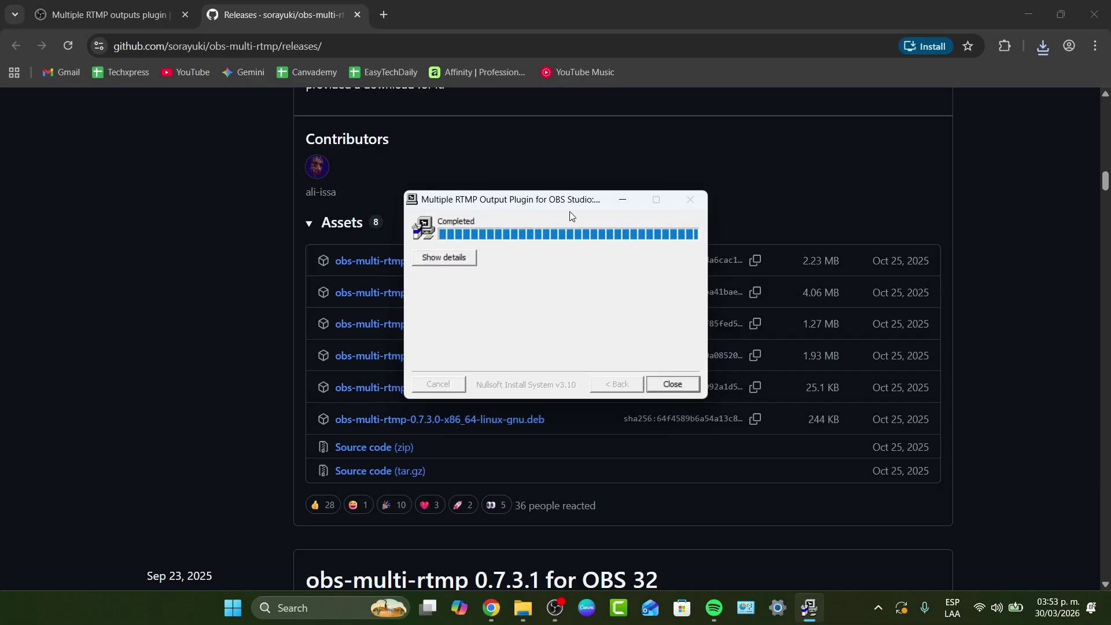
click(664, 386)
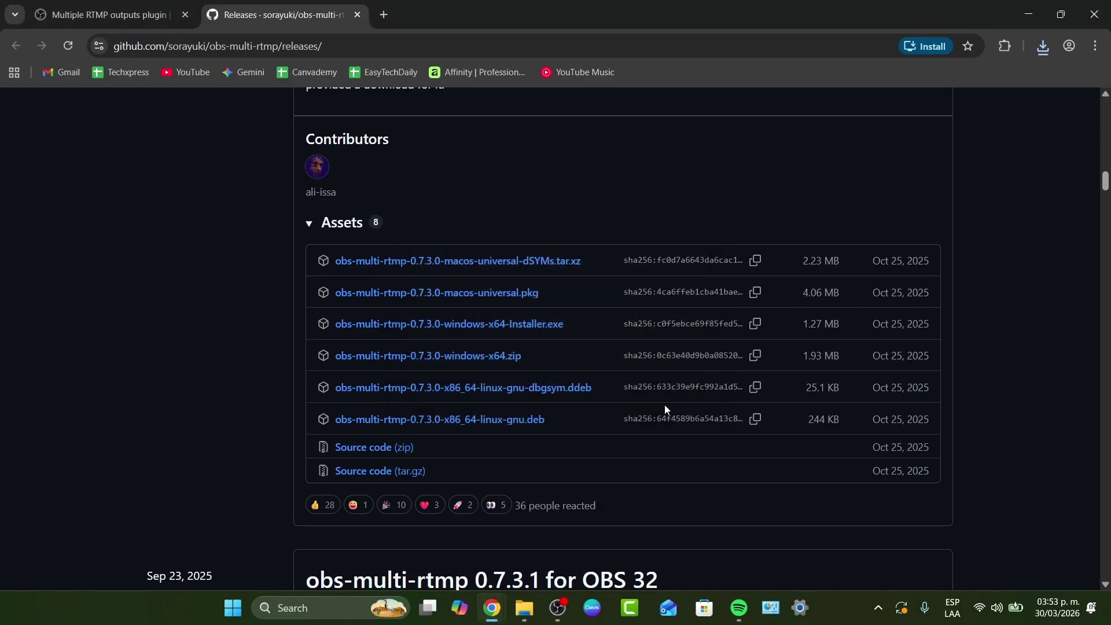
- Switch to OBS and confirm its stream settings with YouTube - RTMPS as the service and the Primary YouTube ingest server
click(596, 613)
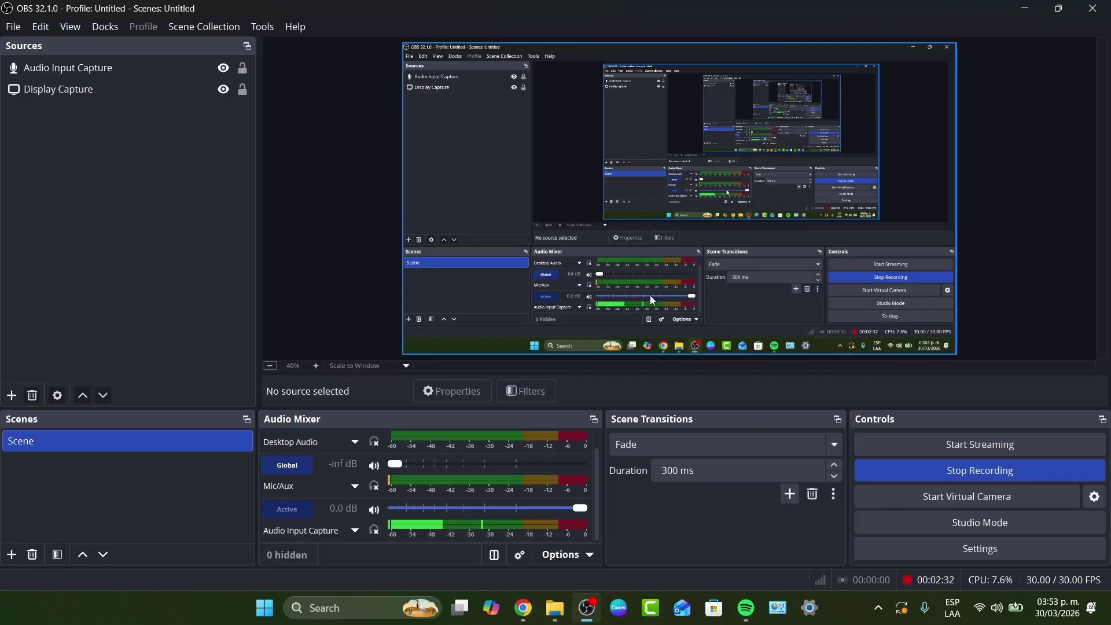
click(13, 27)
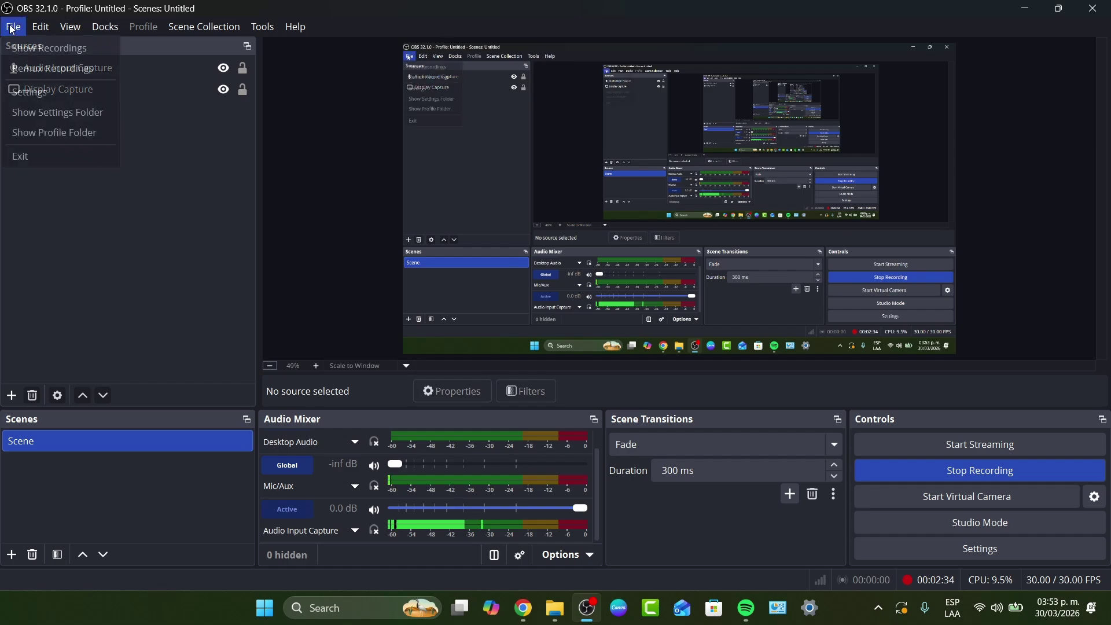
click(52, 91)
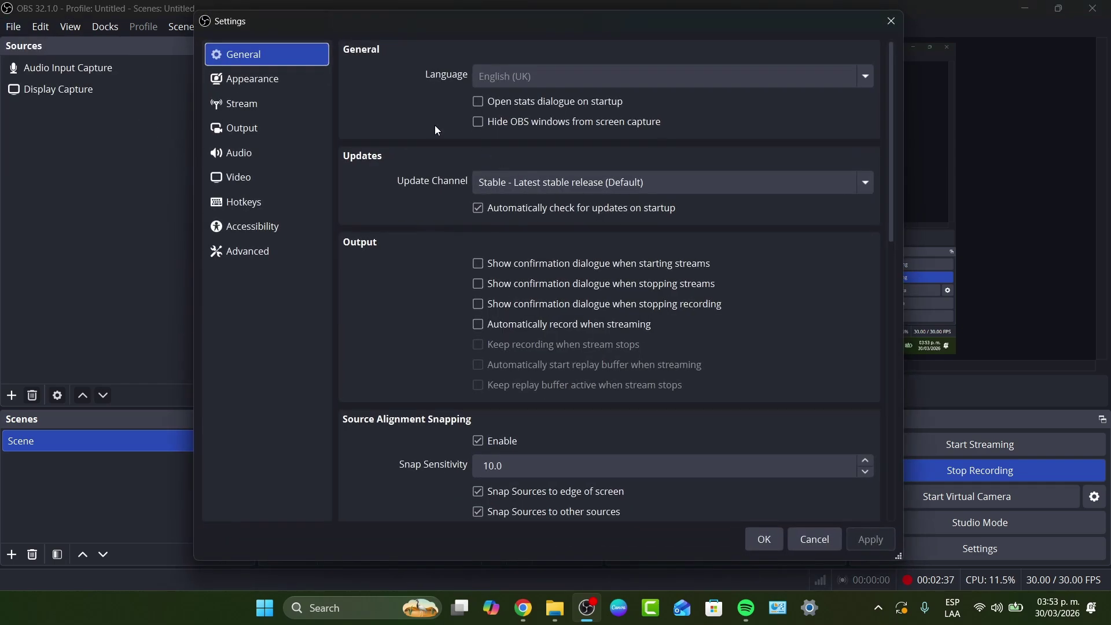
click(249, 104)
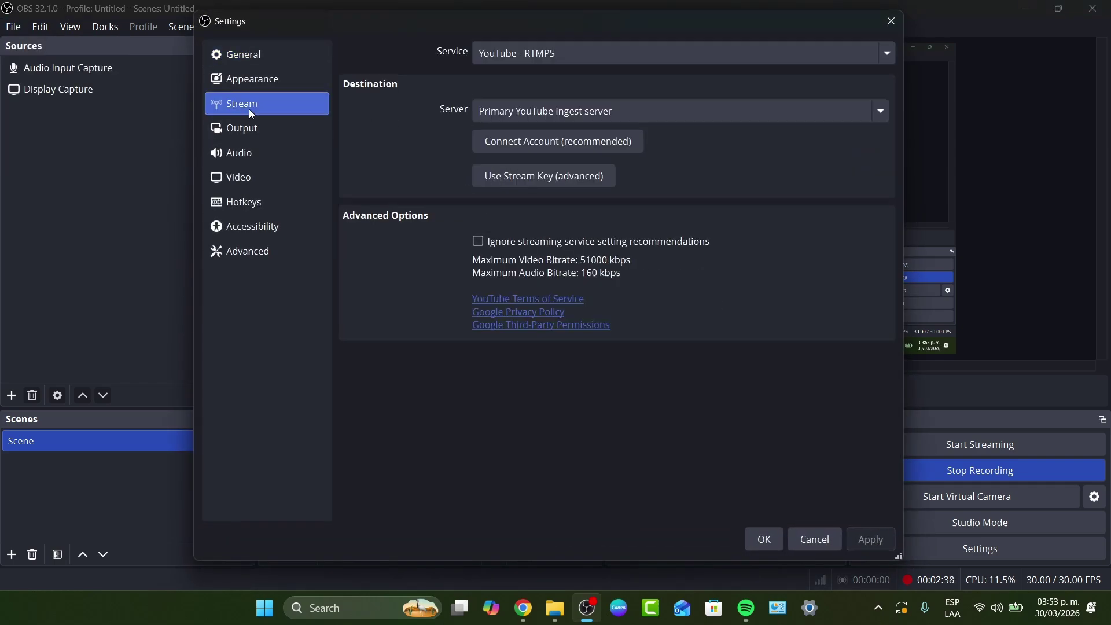
click(582, 55)
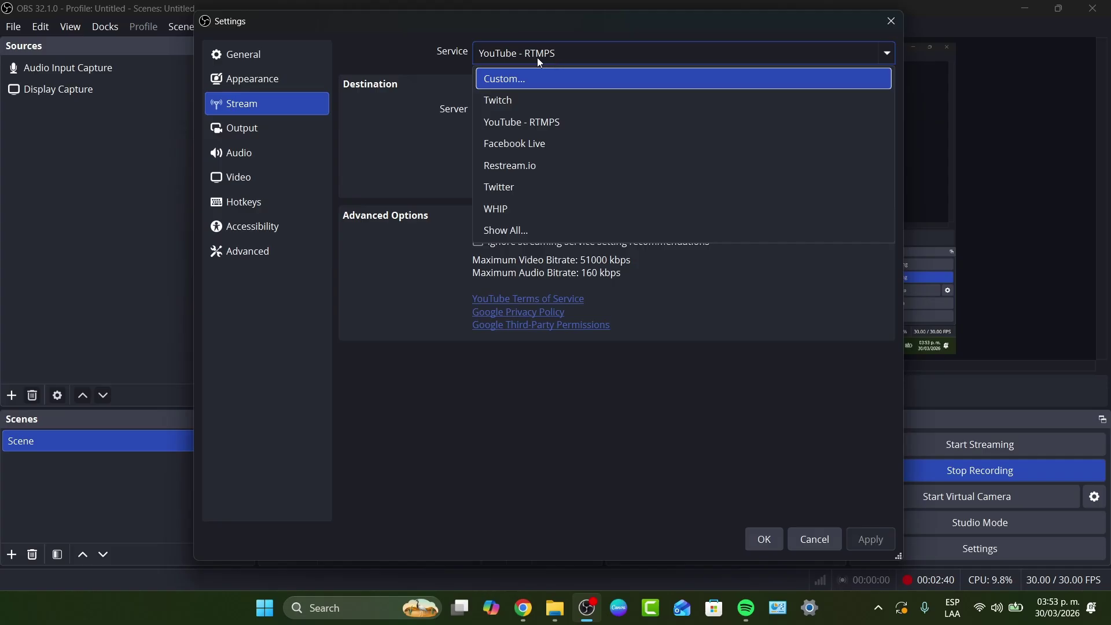
click(557, 136)
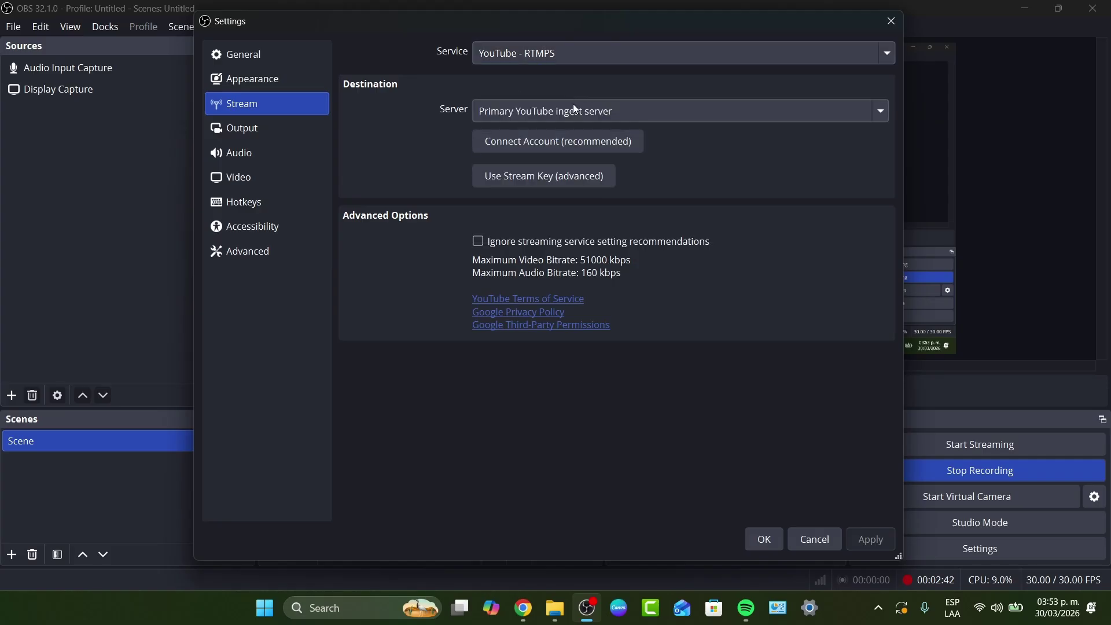
click(550, 114)
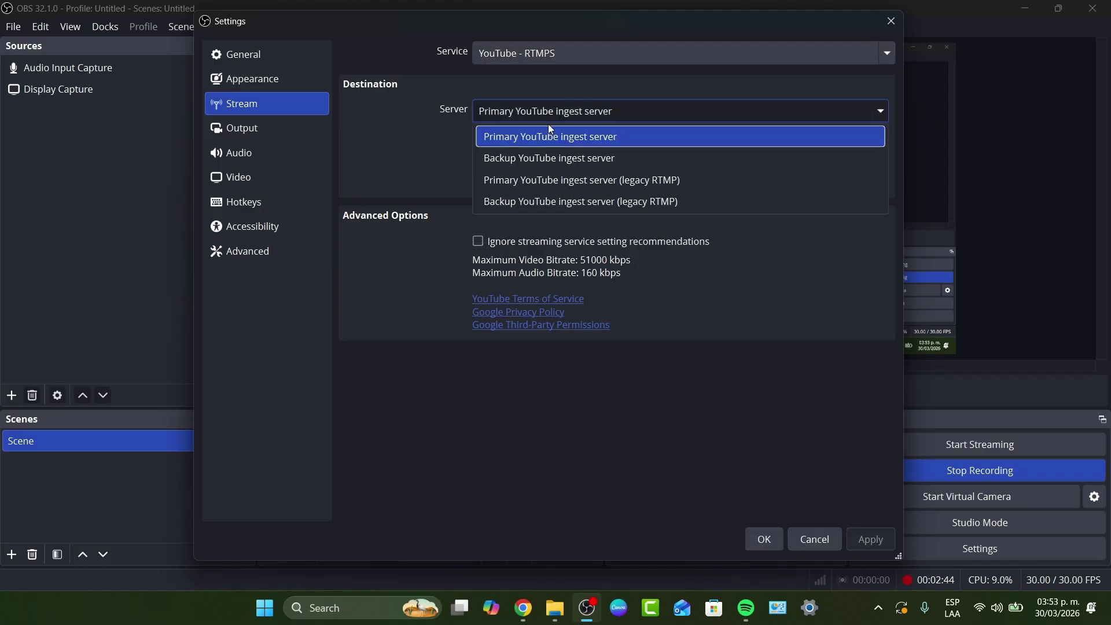
click(666, 146)
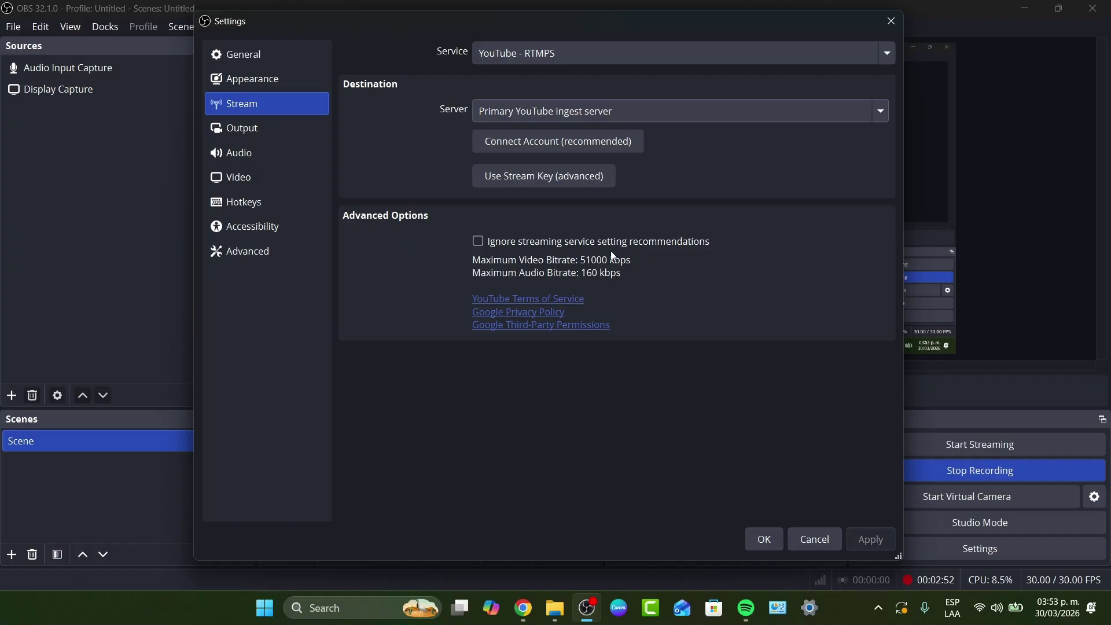
click(763, 541)
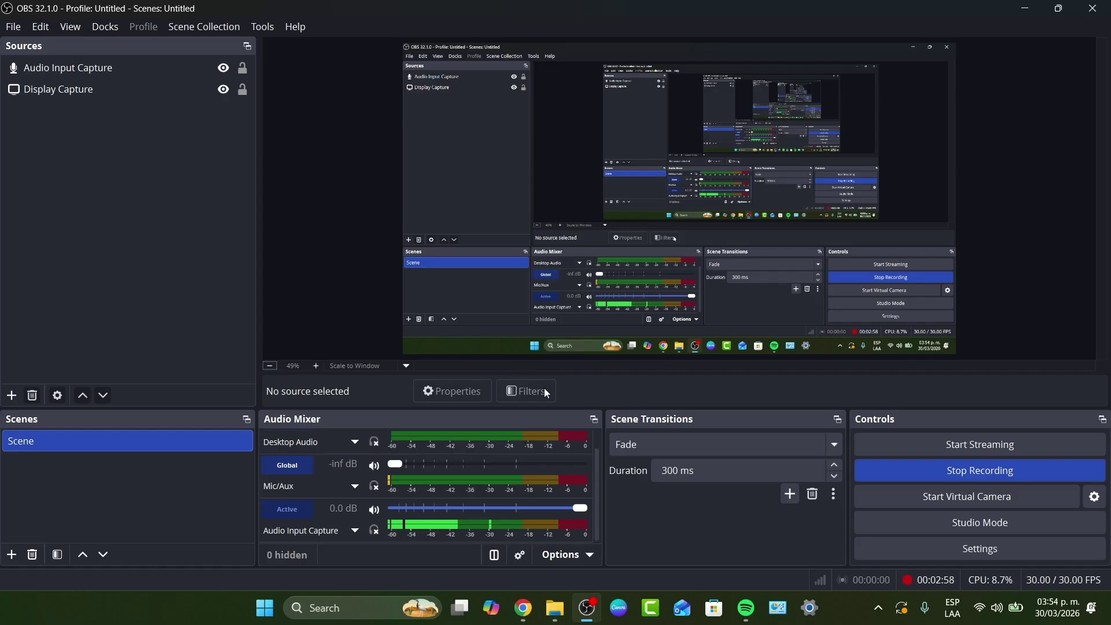
- Reopen the stream settings and change the streaming service to Twitch
click(13, 27)
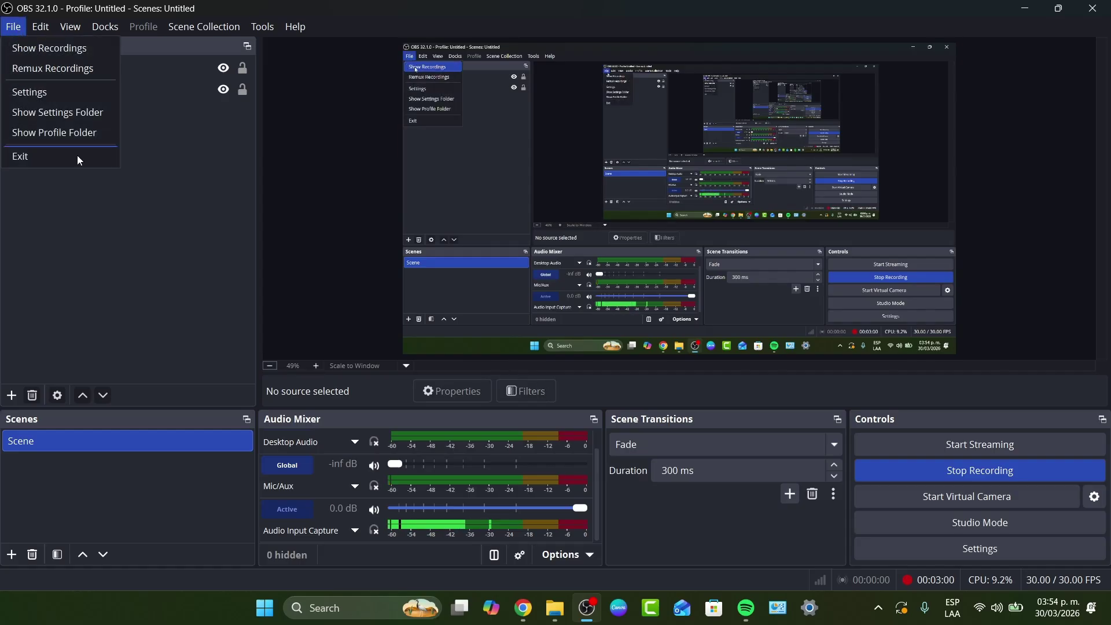
click(46, 92)
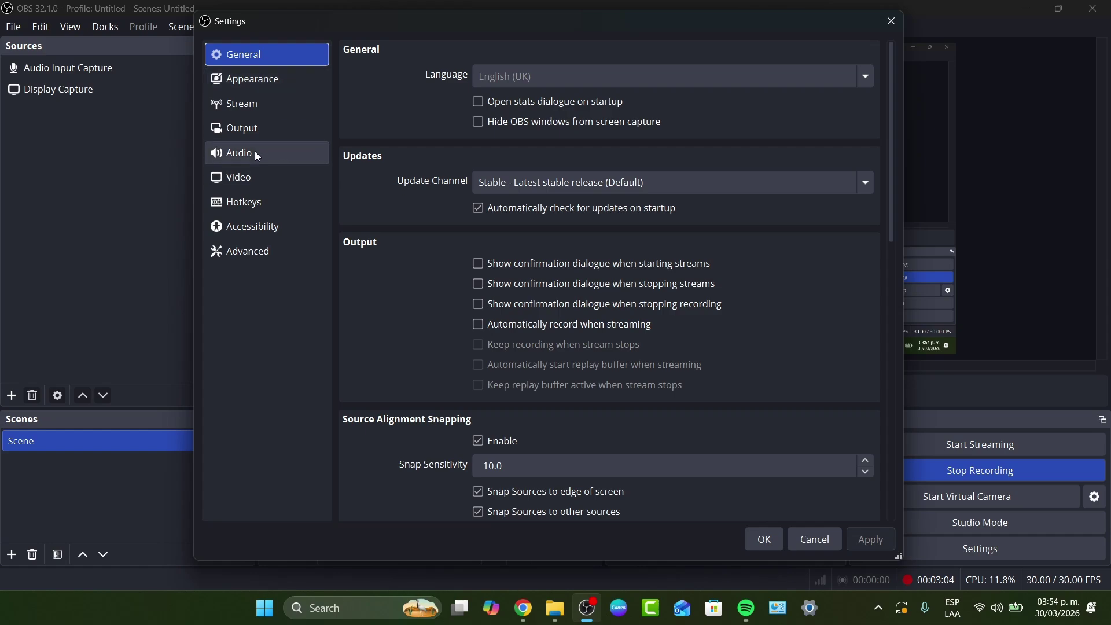
click(254, 111)
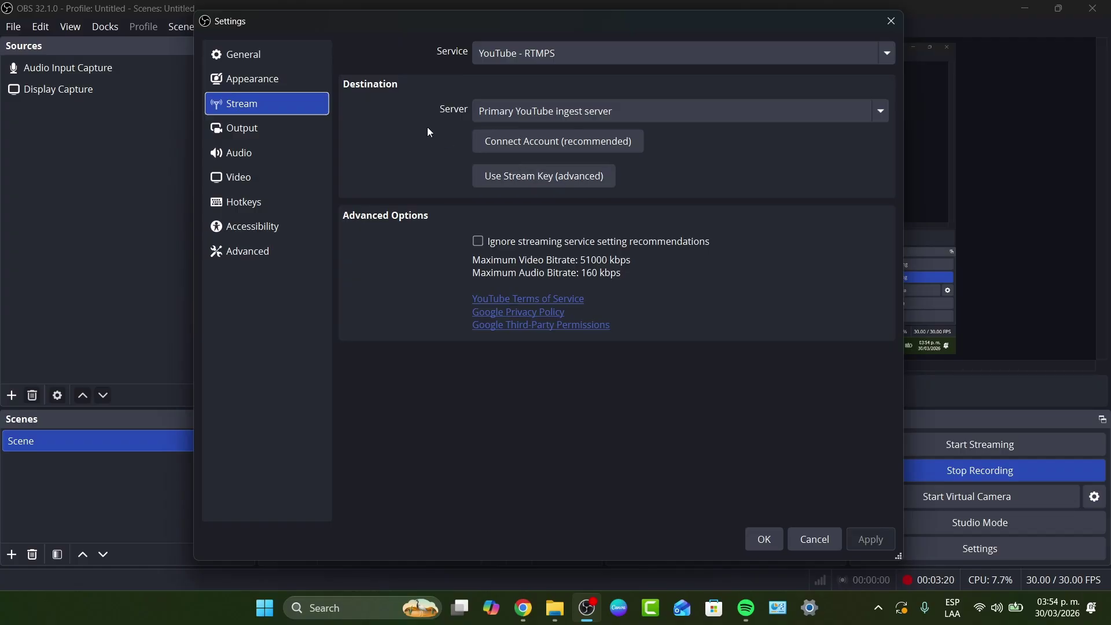
click(578, 48)
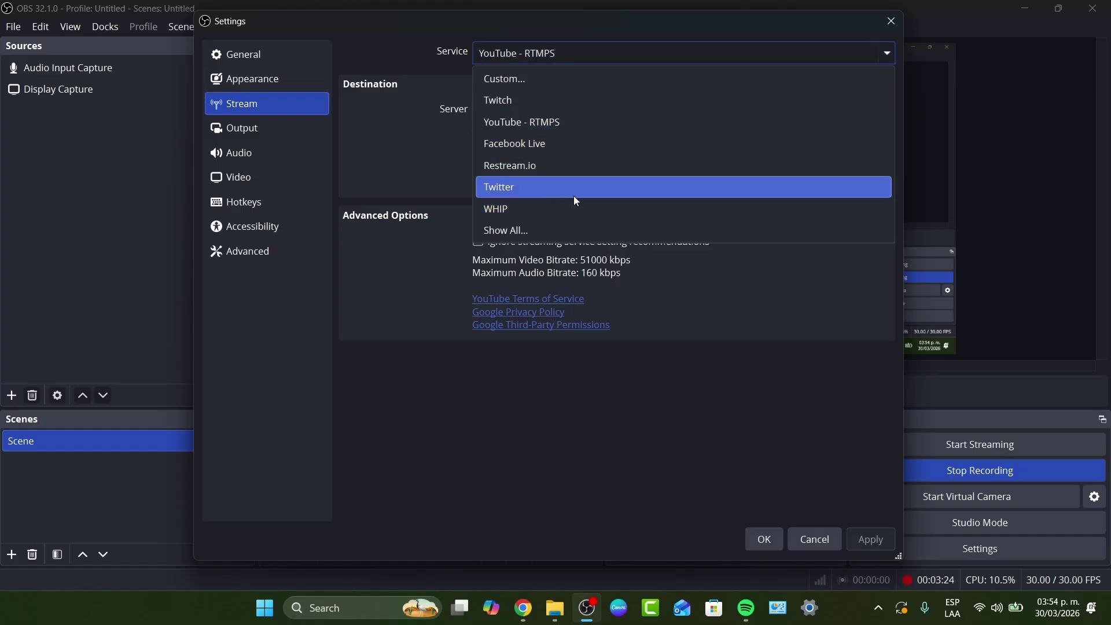
click(551, 122)
key(t)
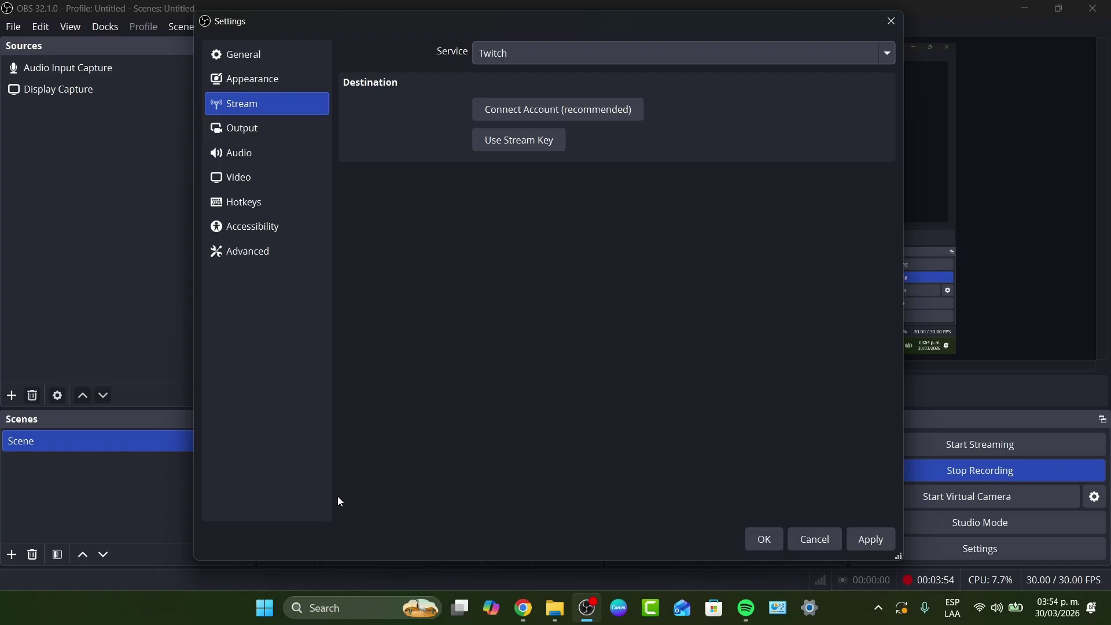
- Save the stream settings with Twitch as the streaming service
click(764, 539)
- Switch to File Explorer, try opening the downloaded obs-multi-rtmp tar archive, and browse the obs-multi-rtmp-0.7.3.0-windows-x64 archive in Downloads to its obs-plugins\64bit folder
click(559, 616)
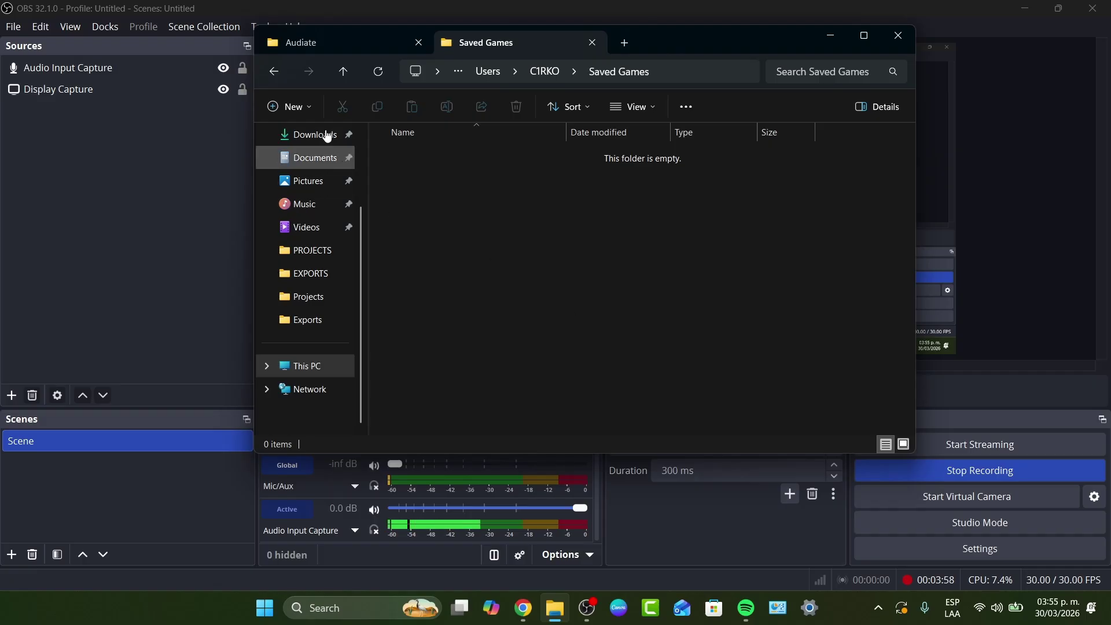
scroll(290, 220, up, 2)
click(311, 232)
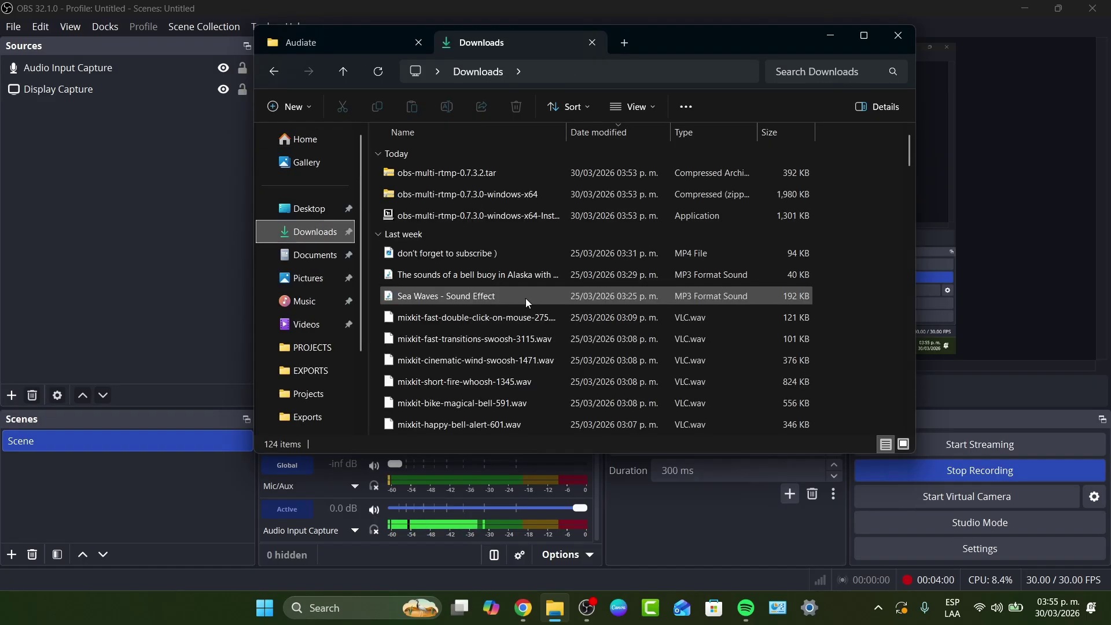
double_click(472, 175)
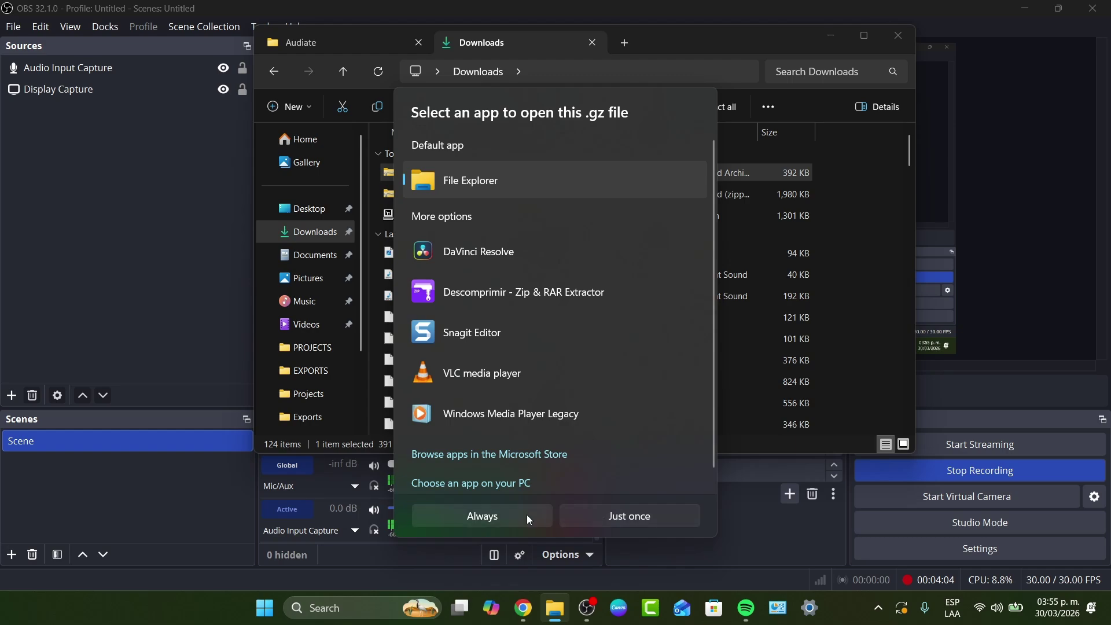
click(676, 43)
double_click(501, 195)
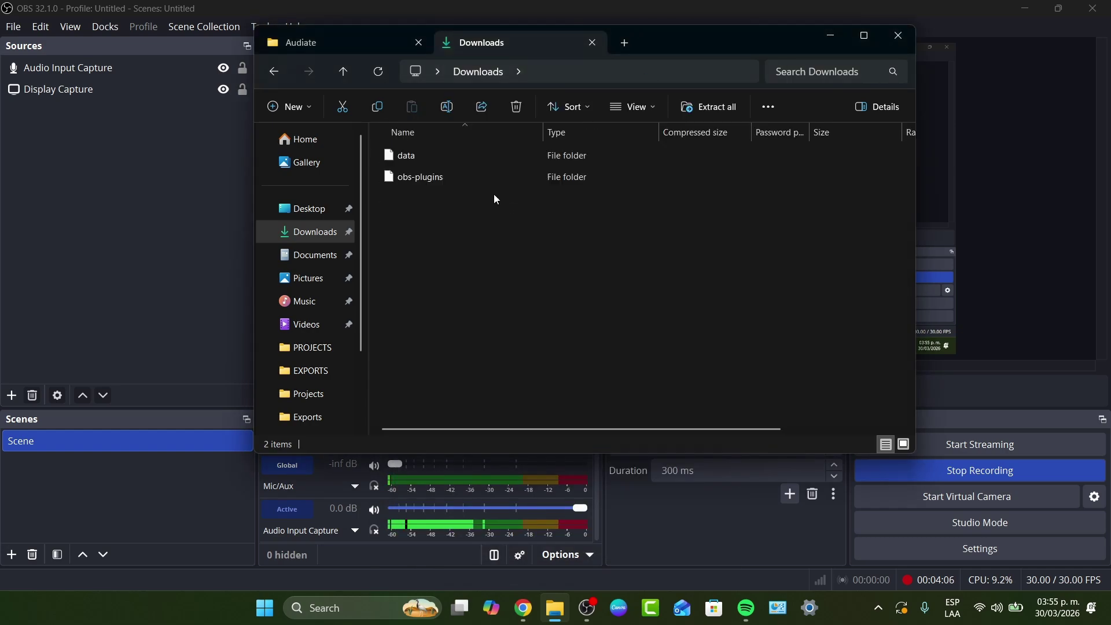
double_click(427, 177)
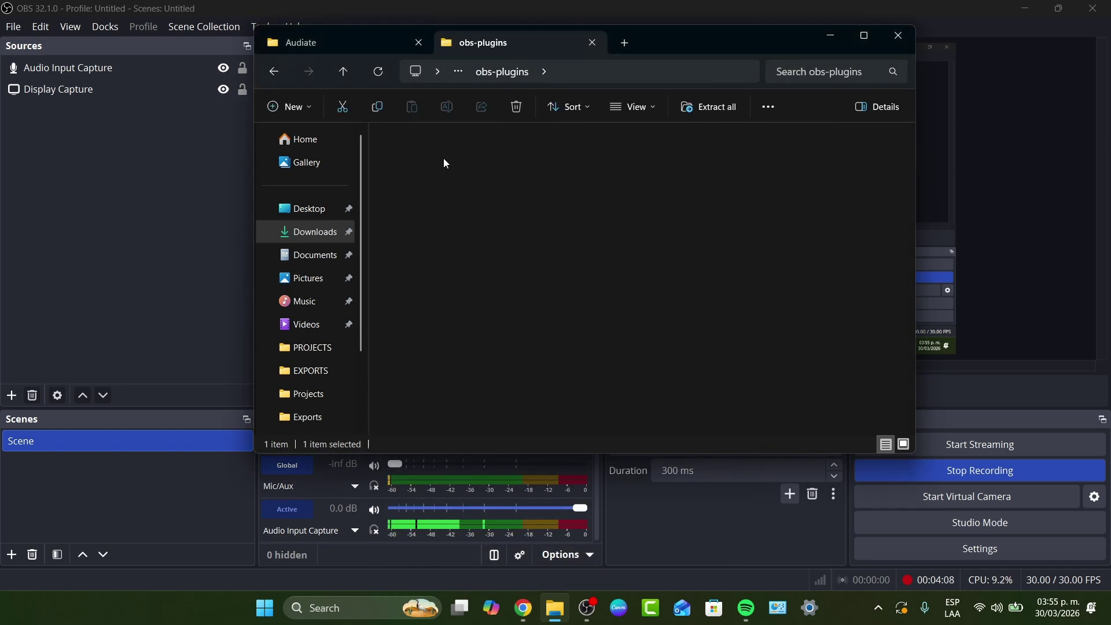
double_click(446, 158)
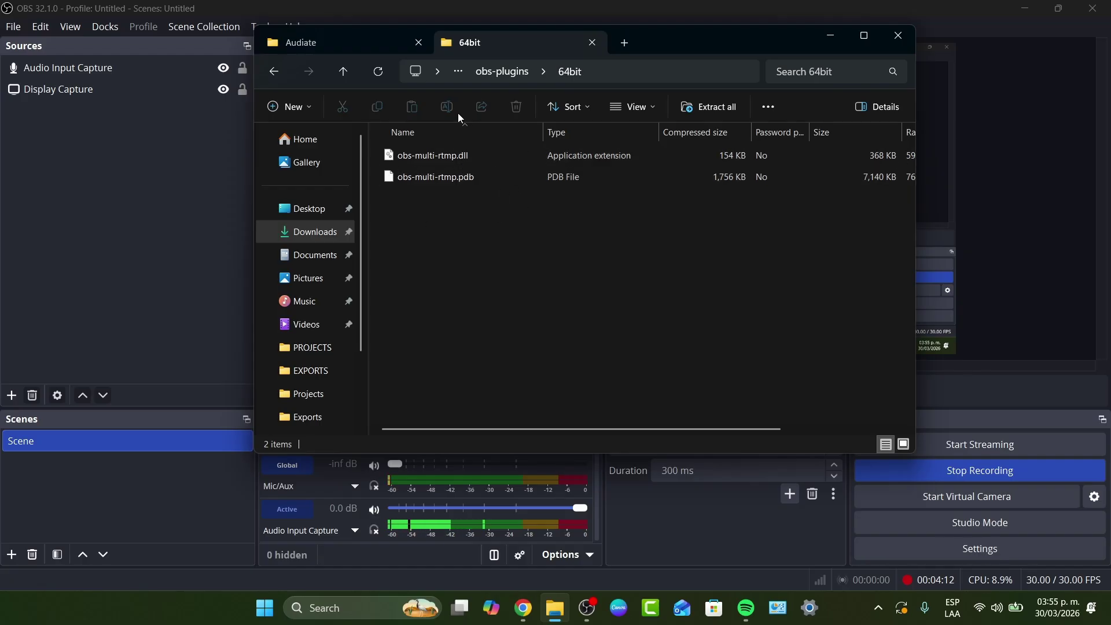
- Switch back to OBS, check the installed plugins in the Plug-in Manager, and close it
key(alt+Tab)
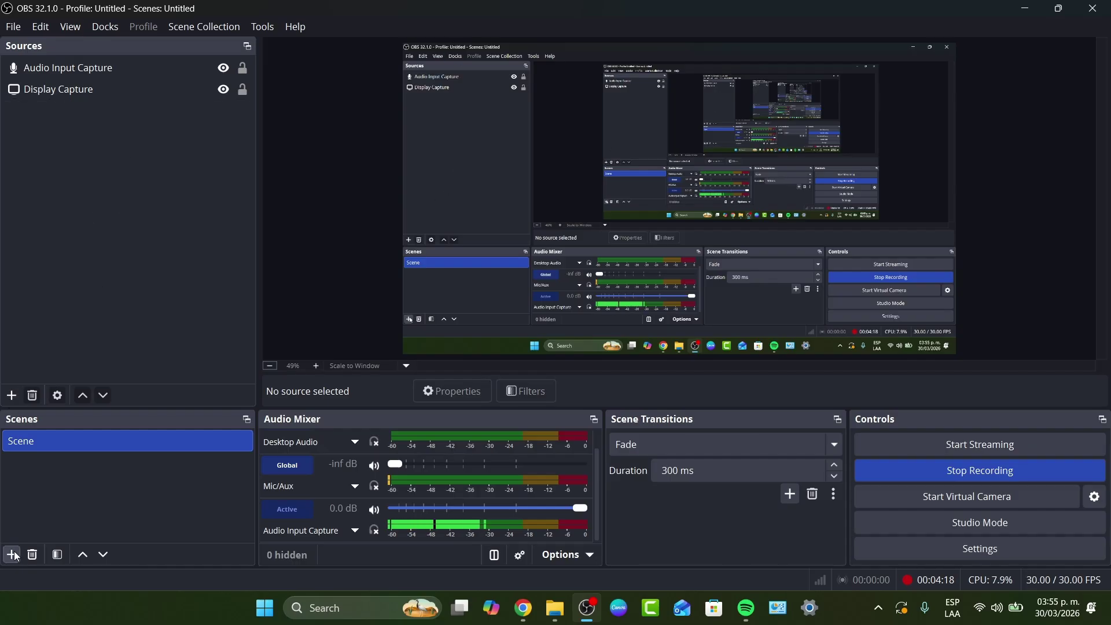
click(263, 27)
mouse_move(295, 27)
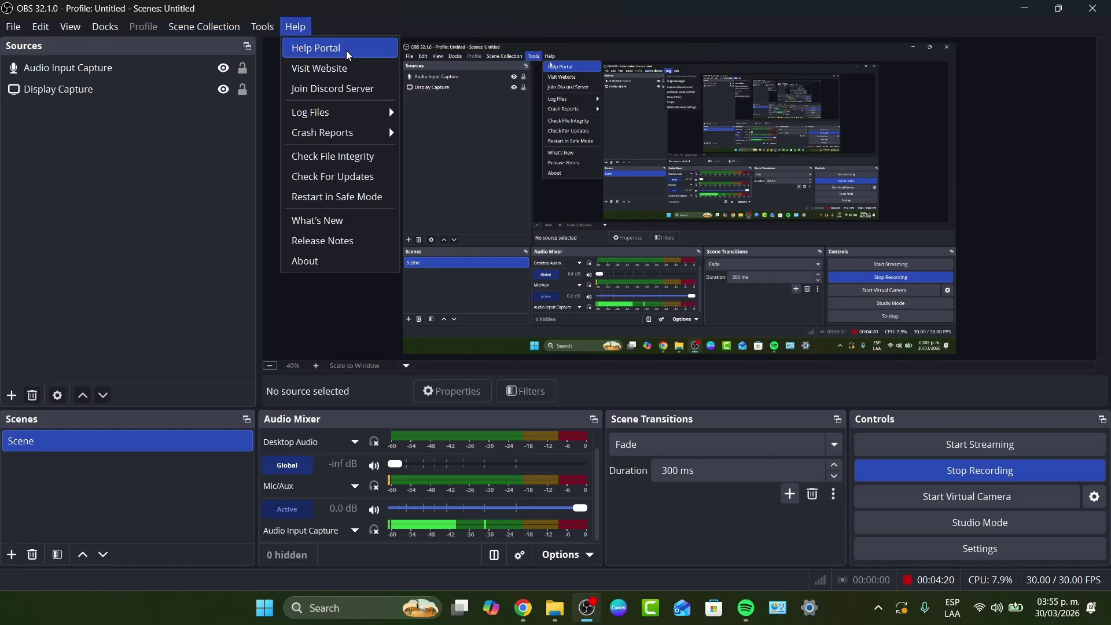
click(297, 66)
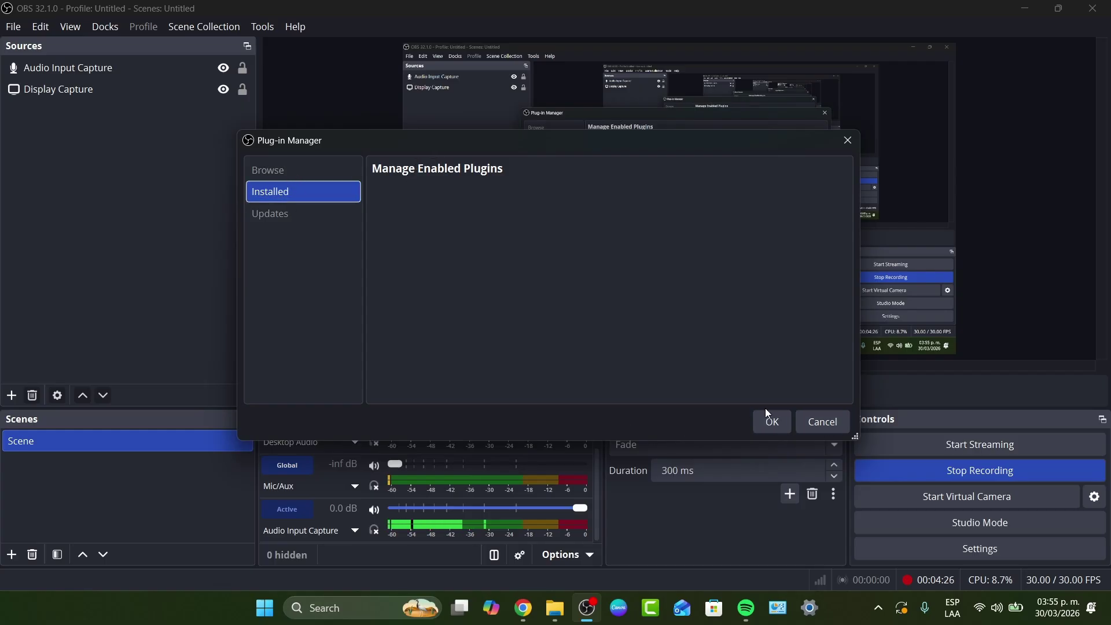
click(772, 422)
- Check the Plug-in Manager's installed list to see whether obs-multi-rtmp is enabled, and close the manager
click(256, 27)
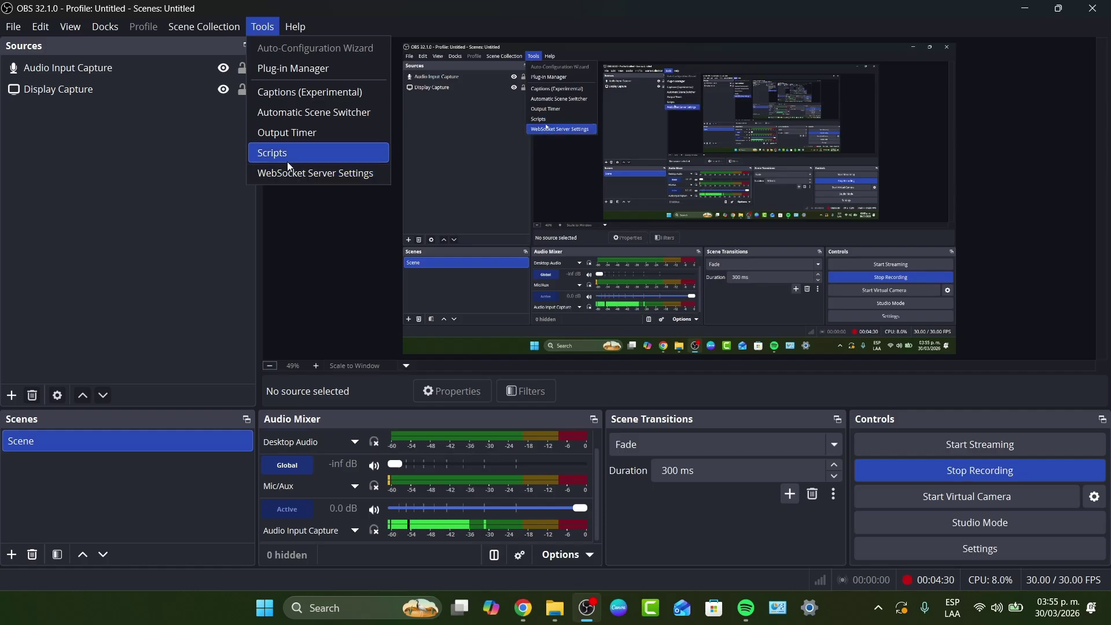
mouse_move(40, 26)
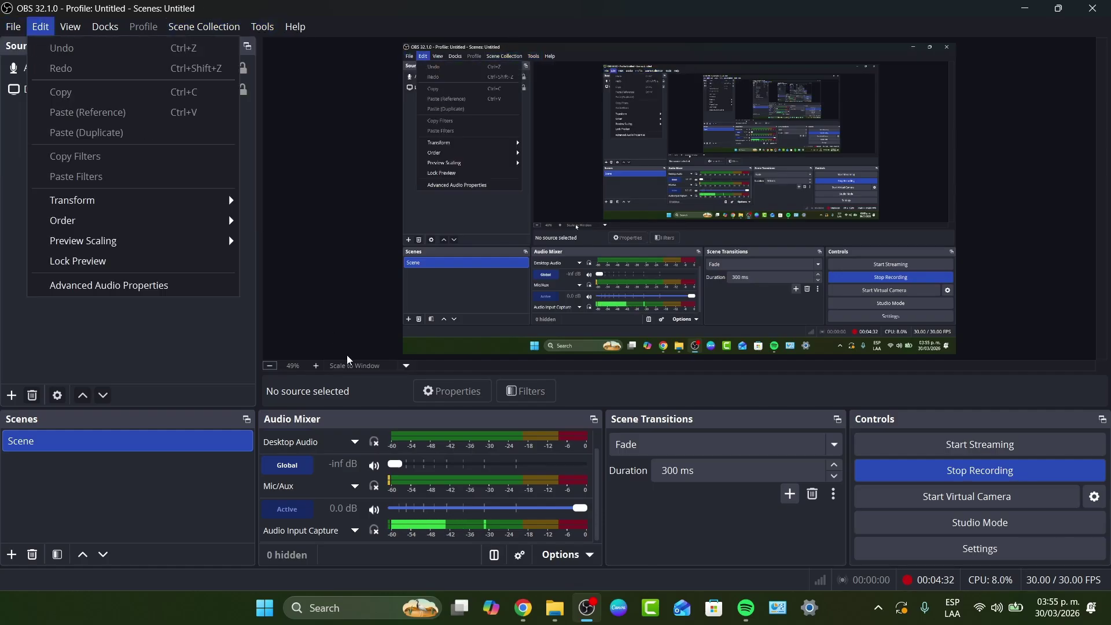
click(356, 308)
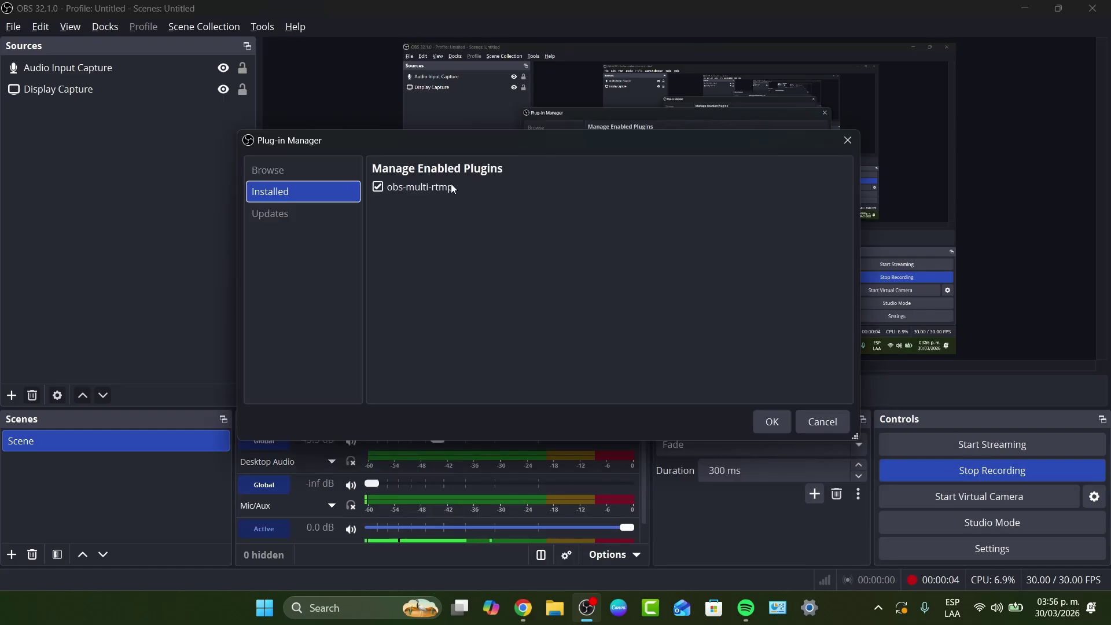
click(770, 421)
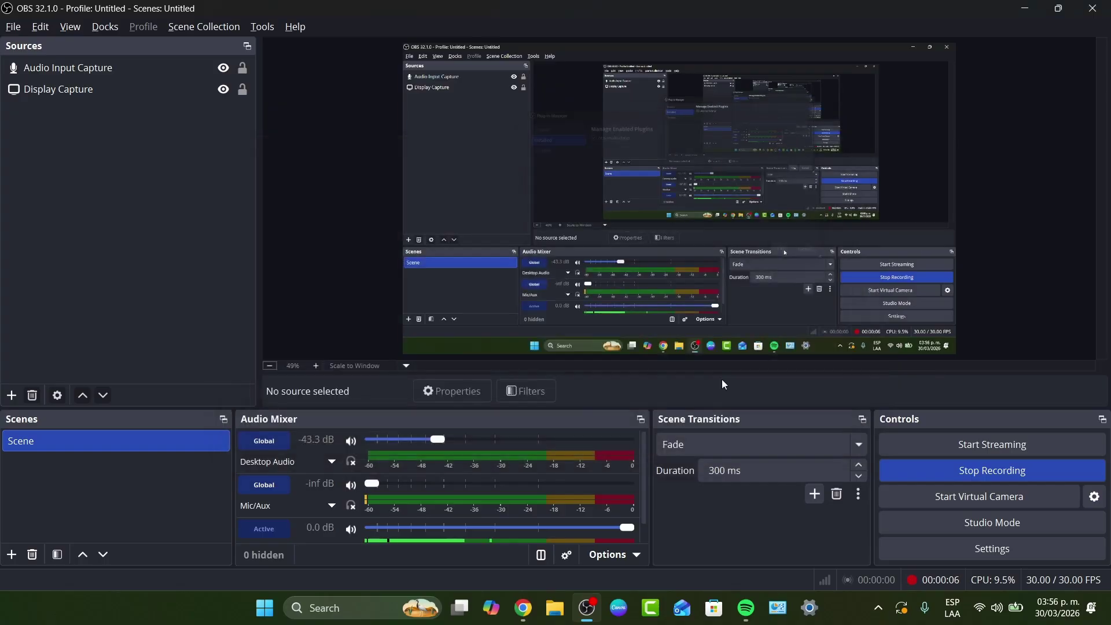
- Change the streaming service to YouTube - RTMPS in the stream settings, then apply and save the change
click(12, 27)
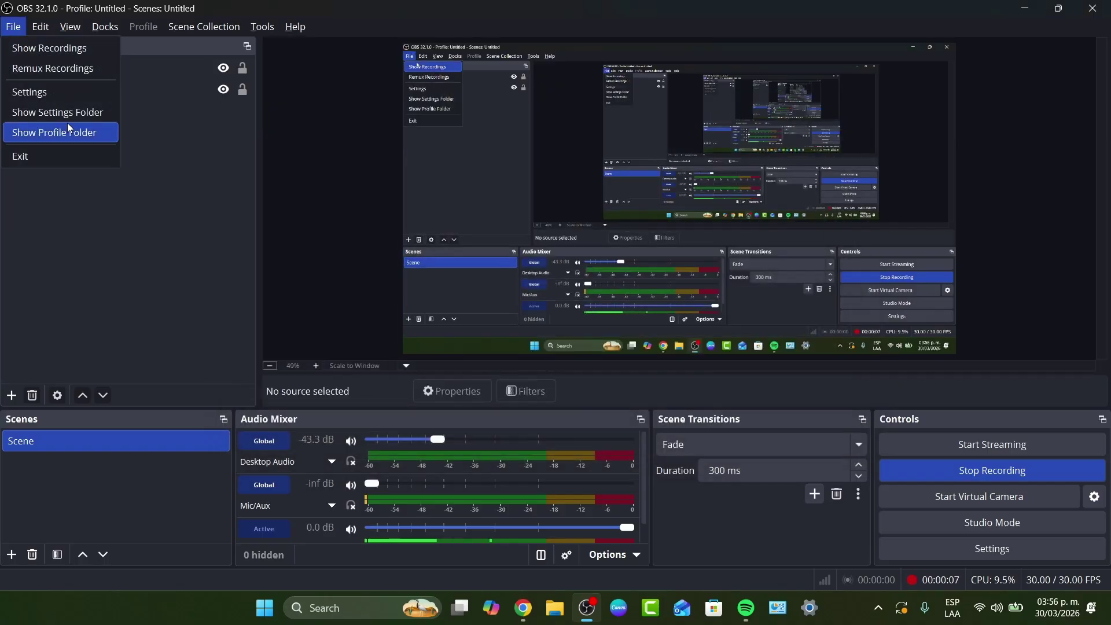
click(71, 94)
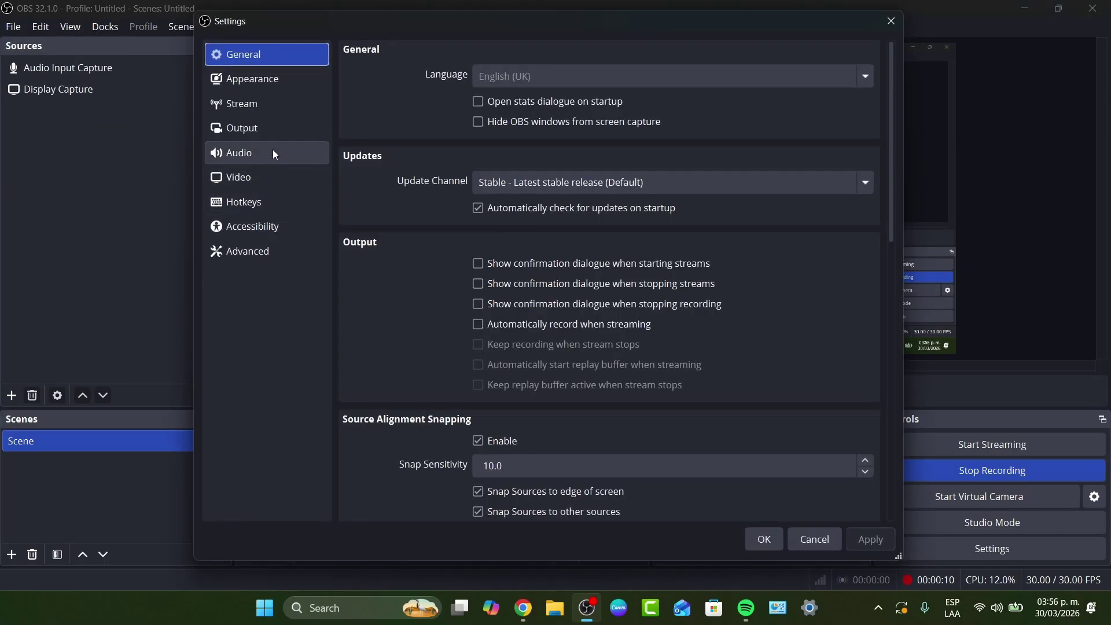
click(278, 128)
click(285, 110)
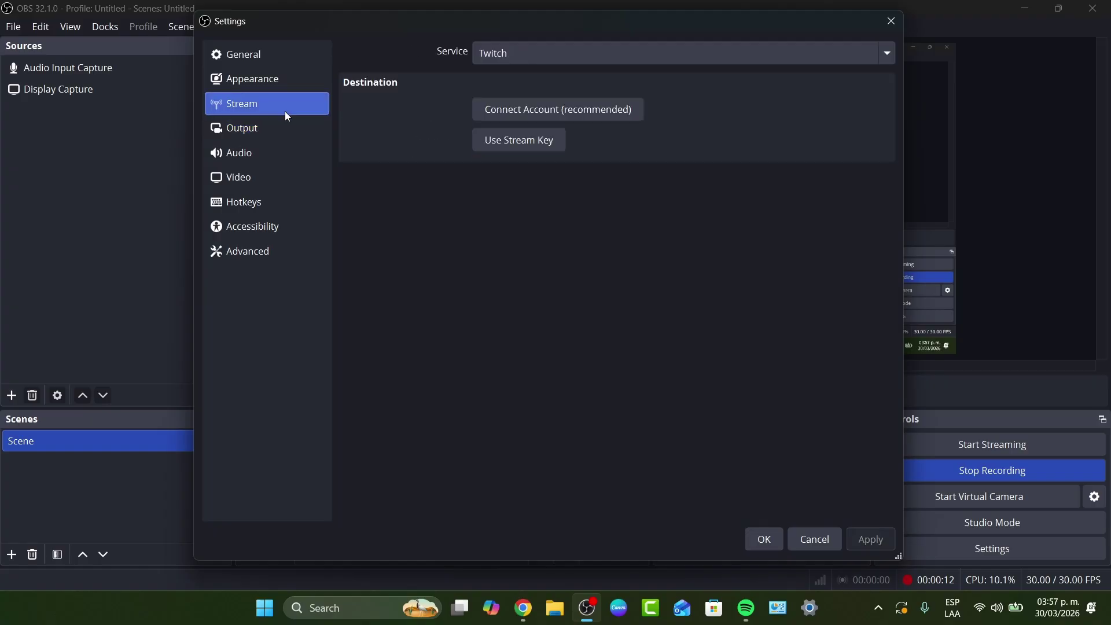
click(542, 53)
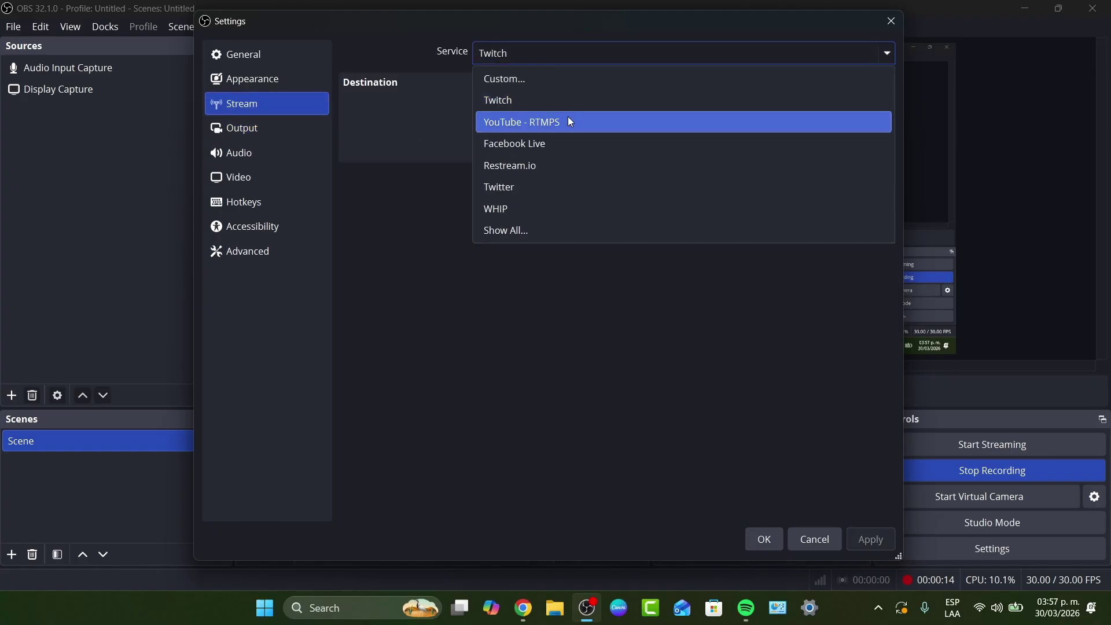
click(568, 118)
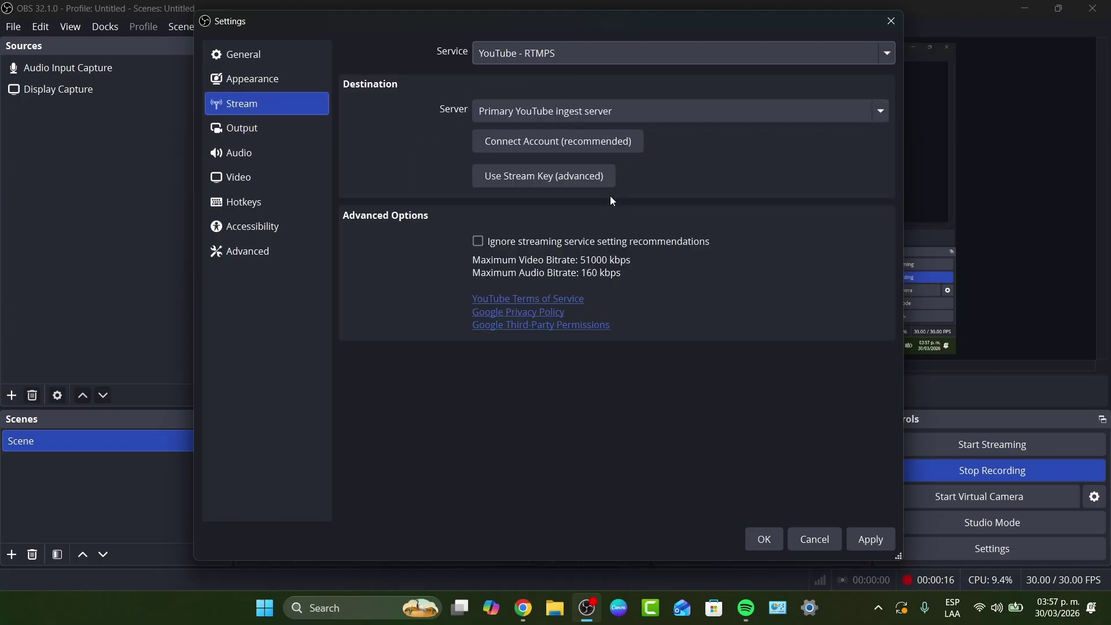
click(868, 544)
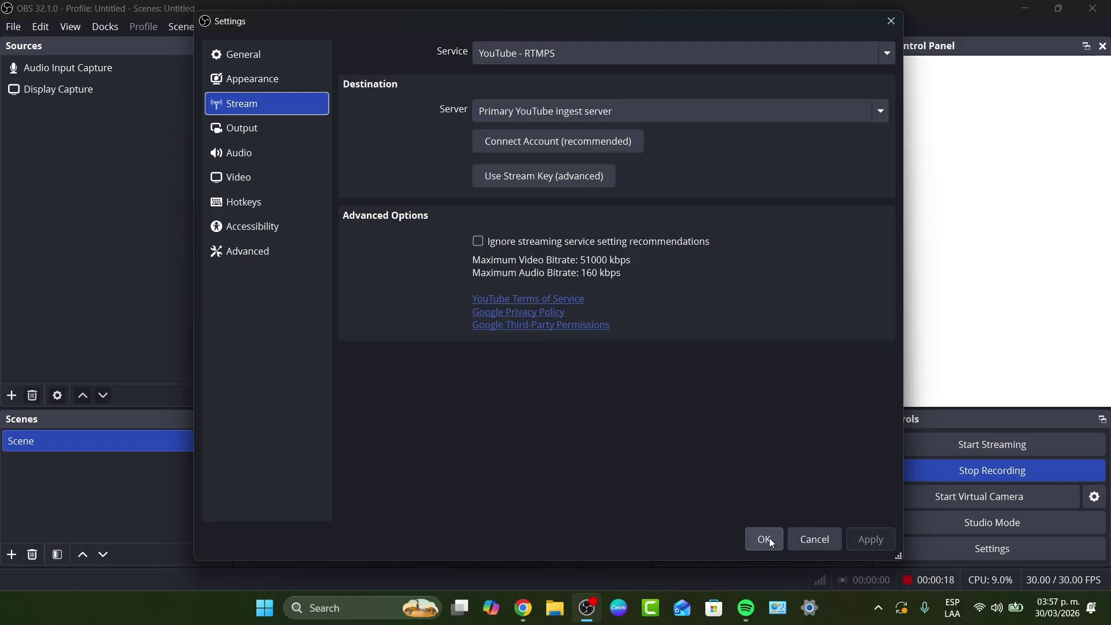
click(767, 538)
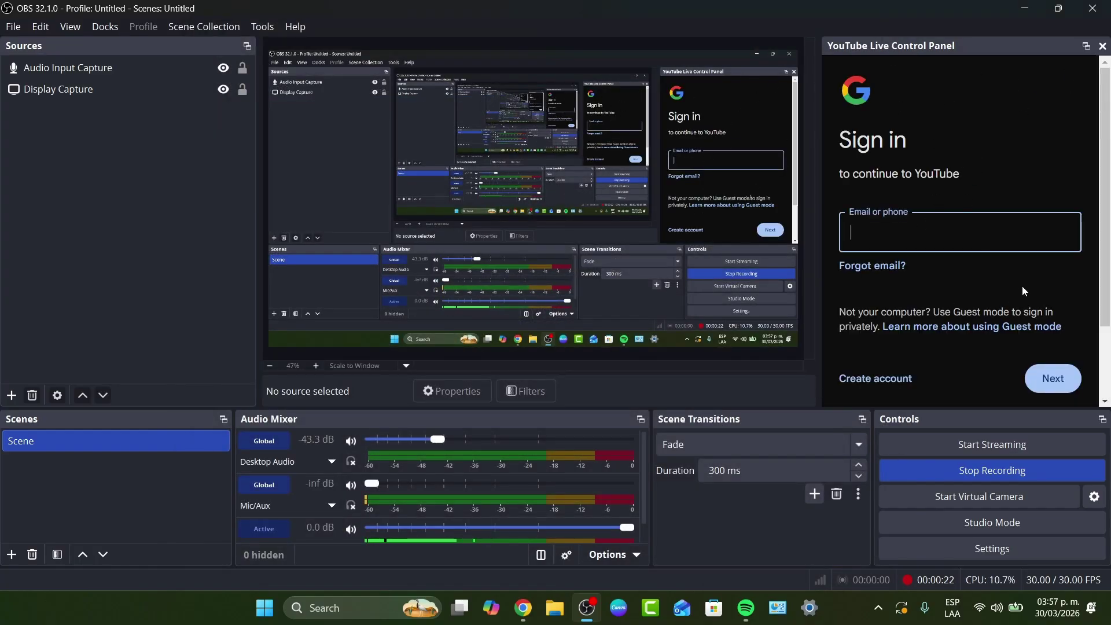
- View the virtual camera's output type setting, and close the YouTube Live Control Panel dock and its closing notice
click(1095, 496)
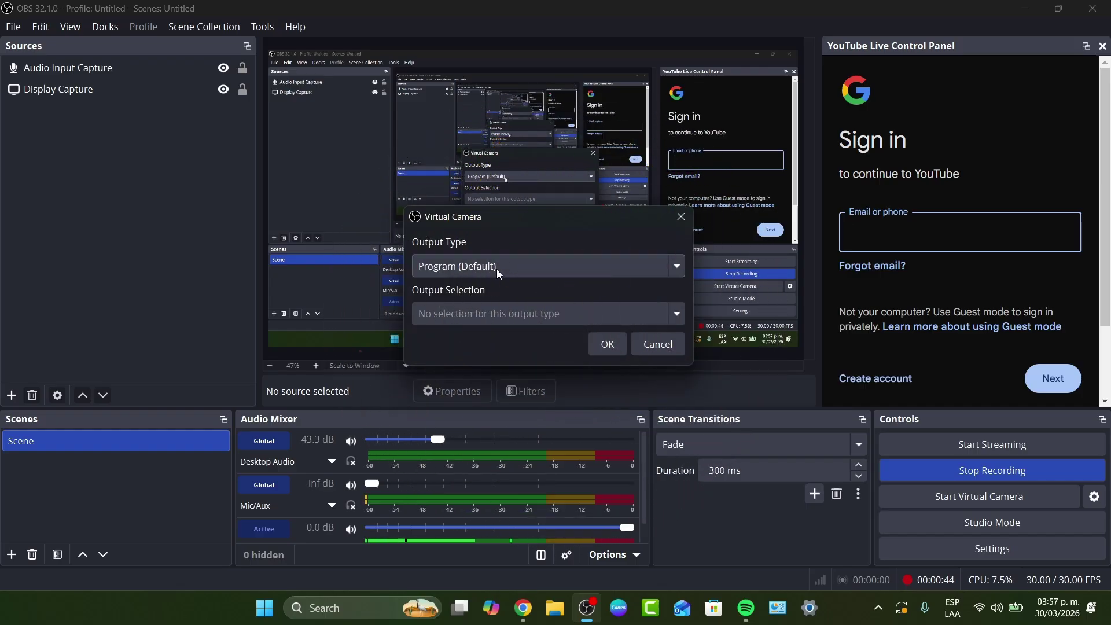
click(496, 270)
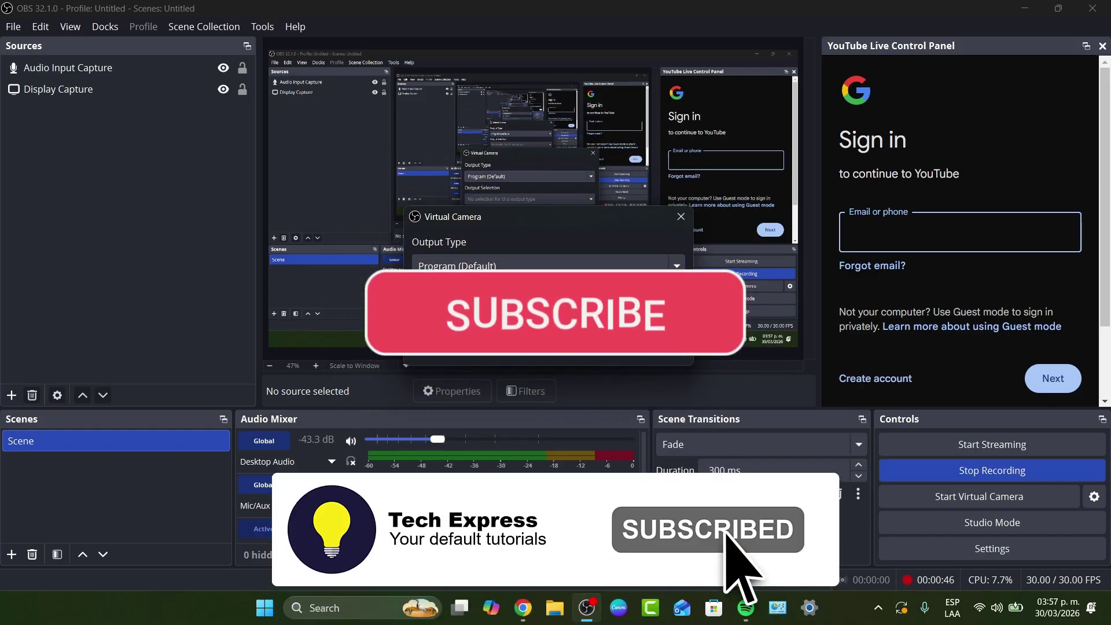
click(1103, 45)
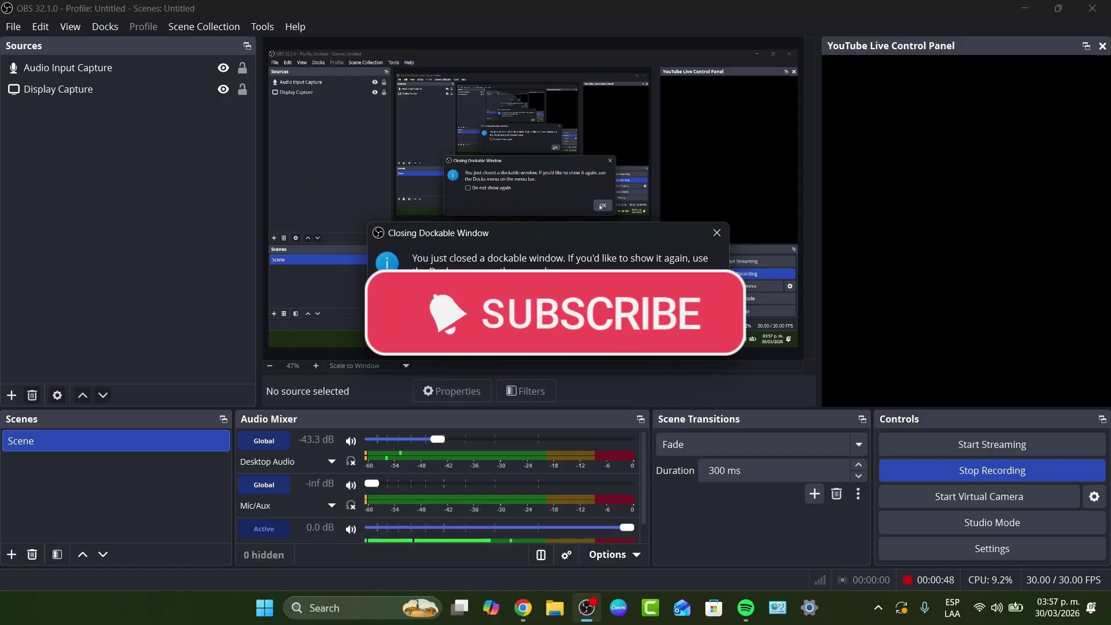
click(702, 325)
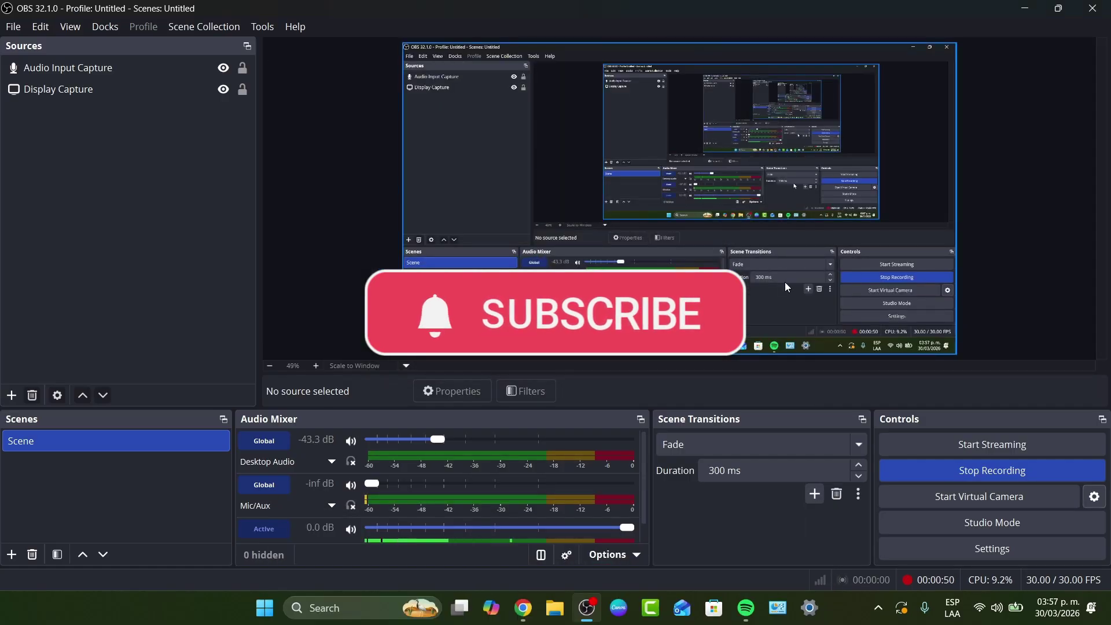